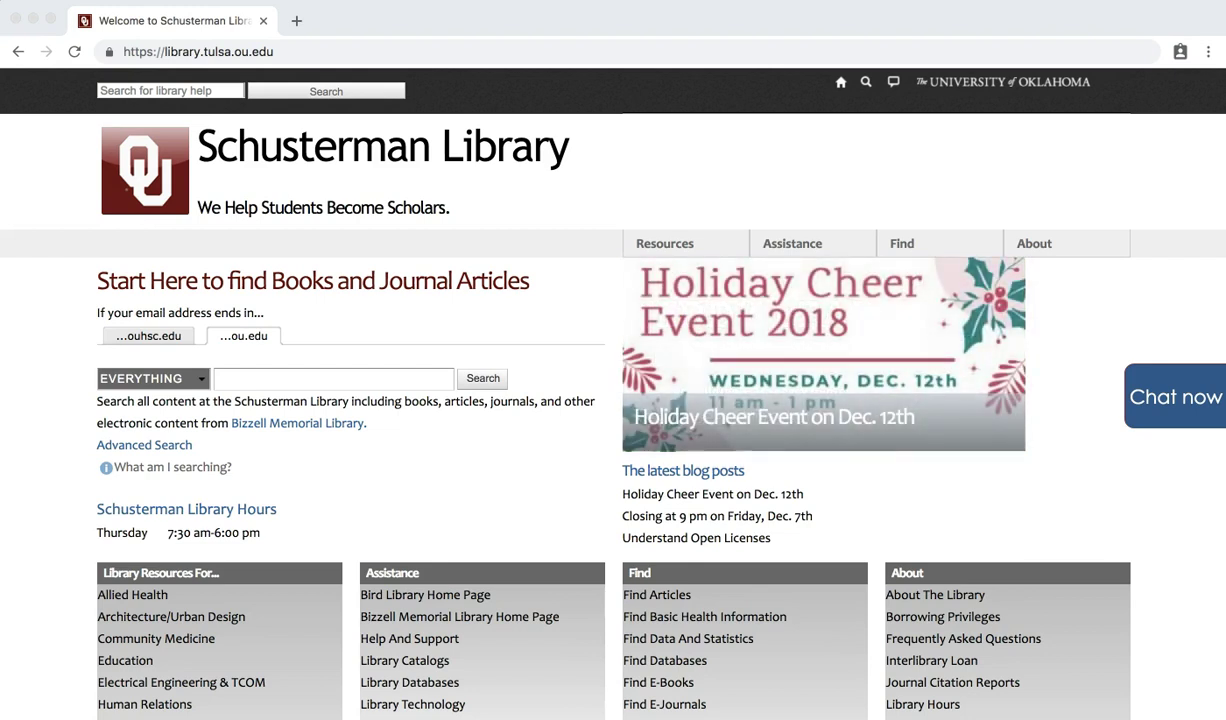
# - Open Ovid from the Find column of the Schusterman Library homepage
pyautogui.scroll(-5, 432, 517)
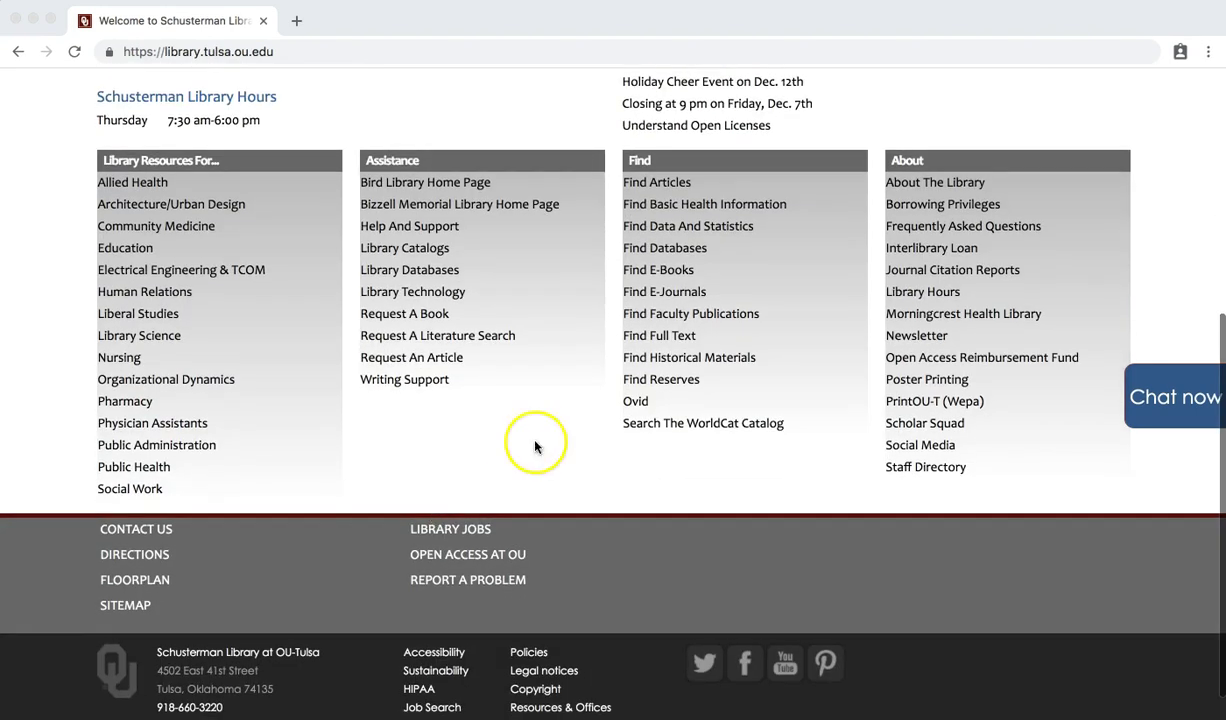
pyautogui.click(636, 402)
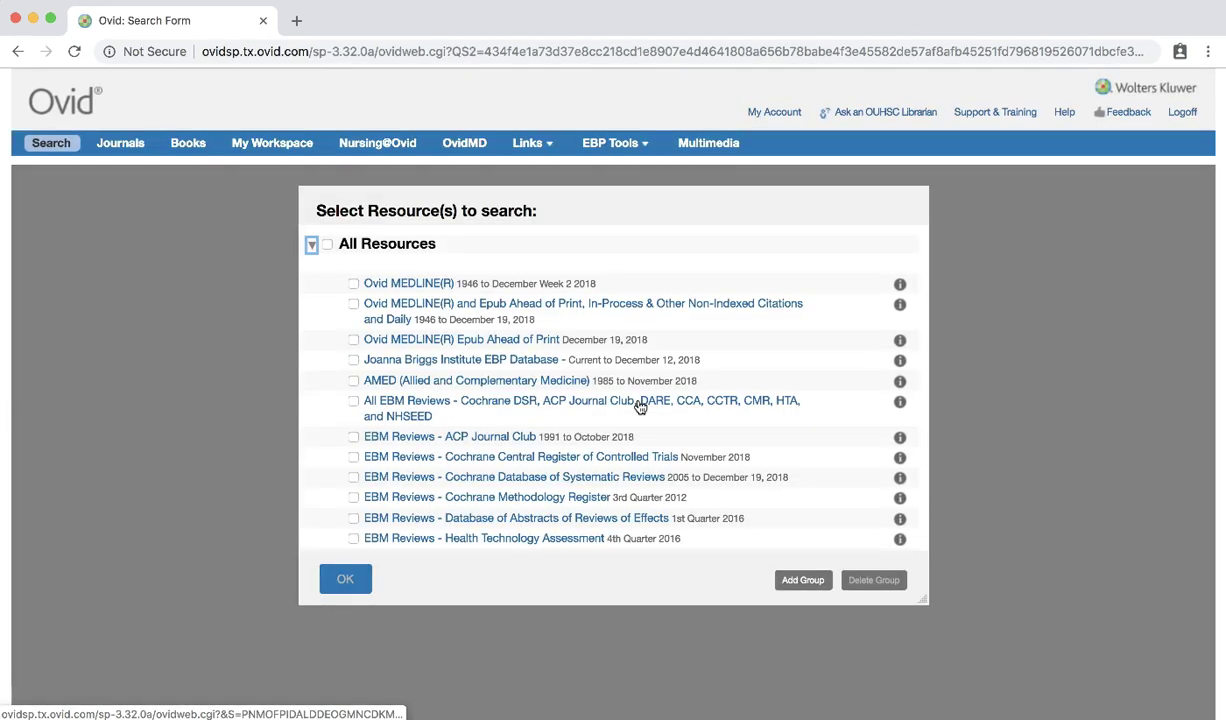
# - Choose Ovid MEDLINE(R) 1946 to December Week 2 2018 as the only resource to search
pyautogui.click(385, 283)
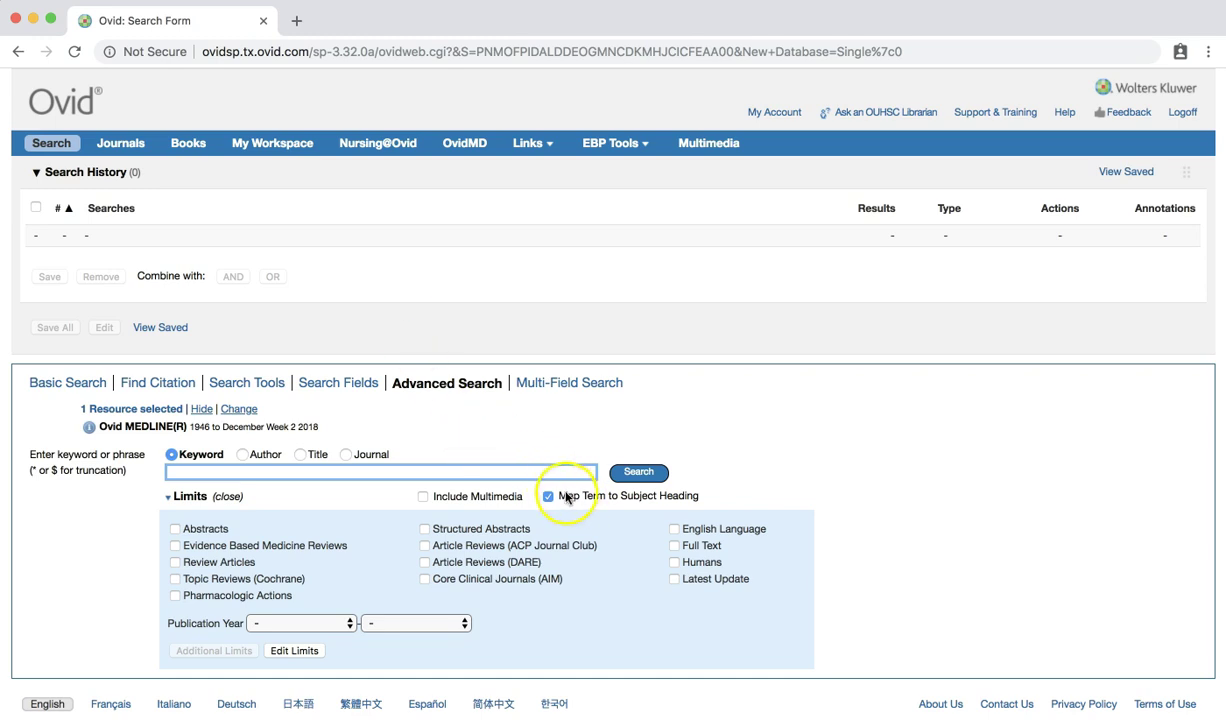
# - Map 'bullying' to the exploded BULLYING heading and run it without subheadings (3066 results)
pyautogui.moveTo(560, 496); pyautogui.dragTo(718, 498)
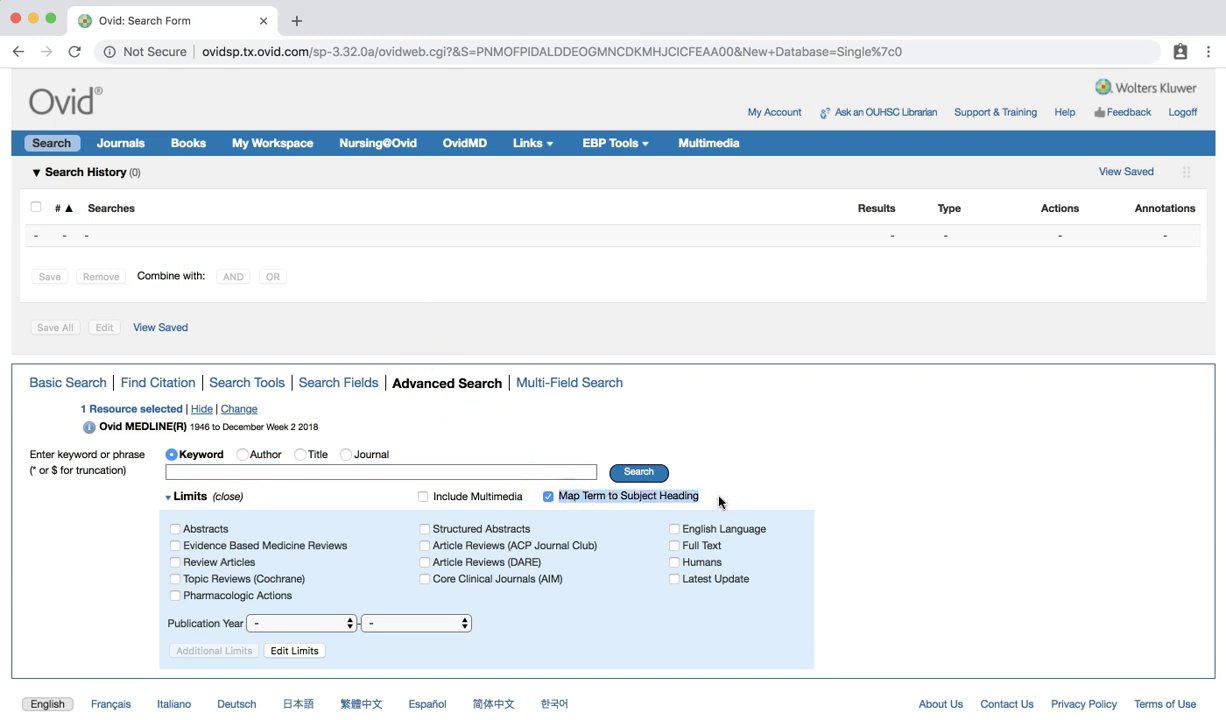
pyautogui.click(241, 471)
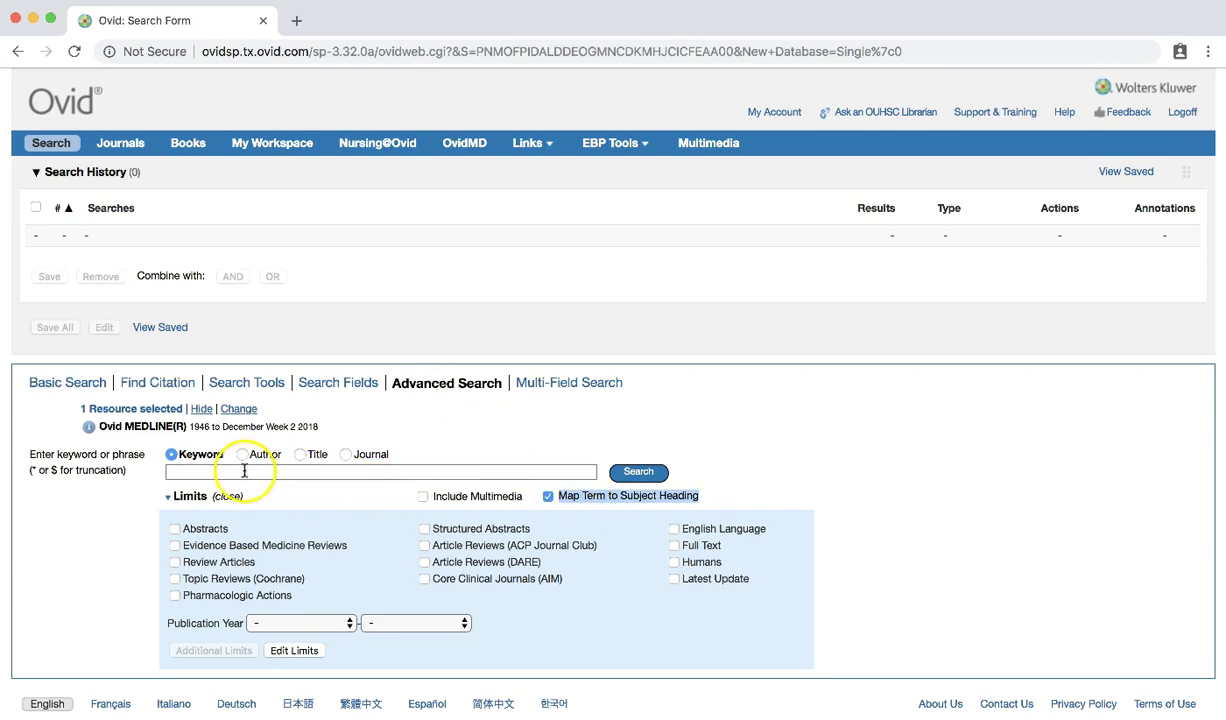
pyautogui.write('bullying')
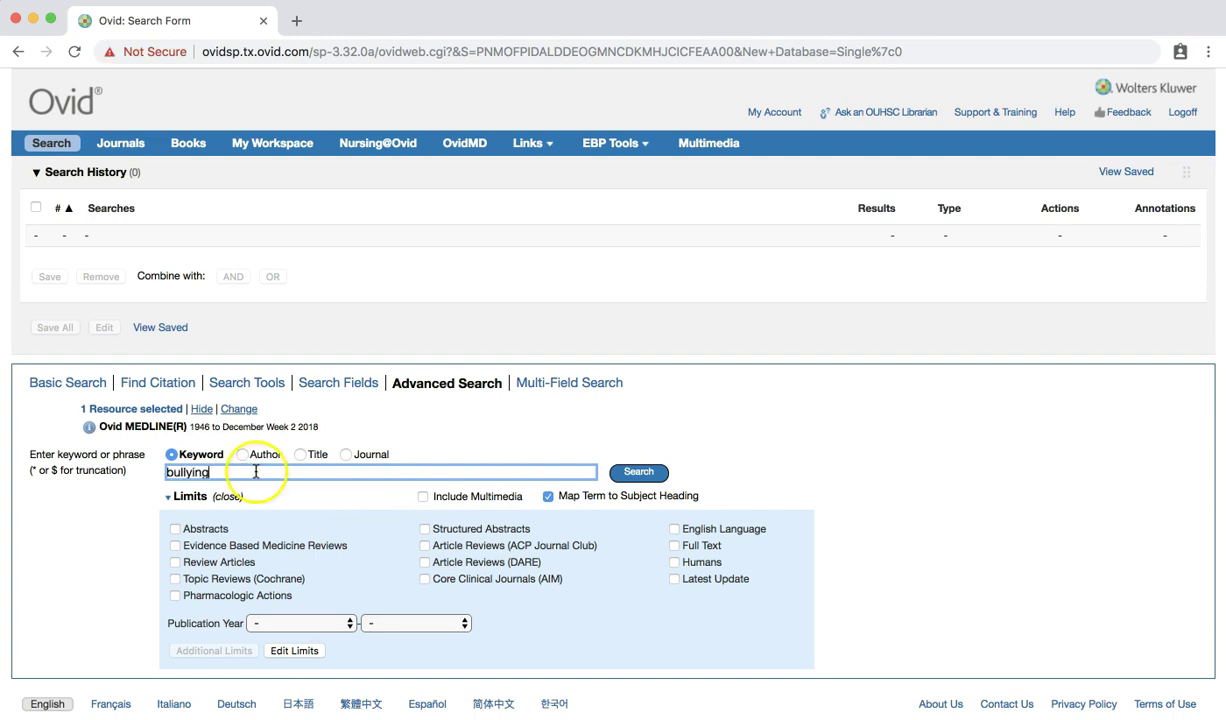
pyautogui.click(642, 472)
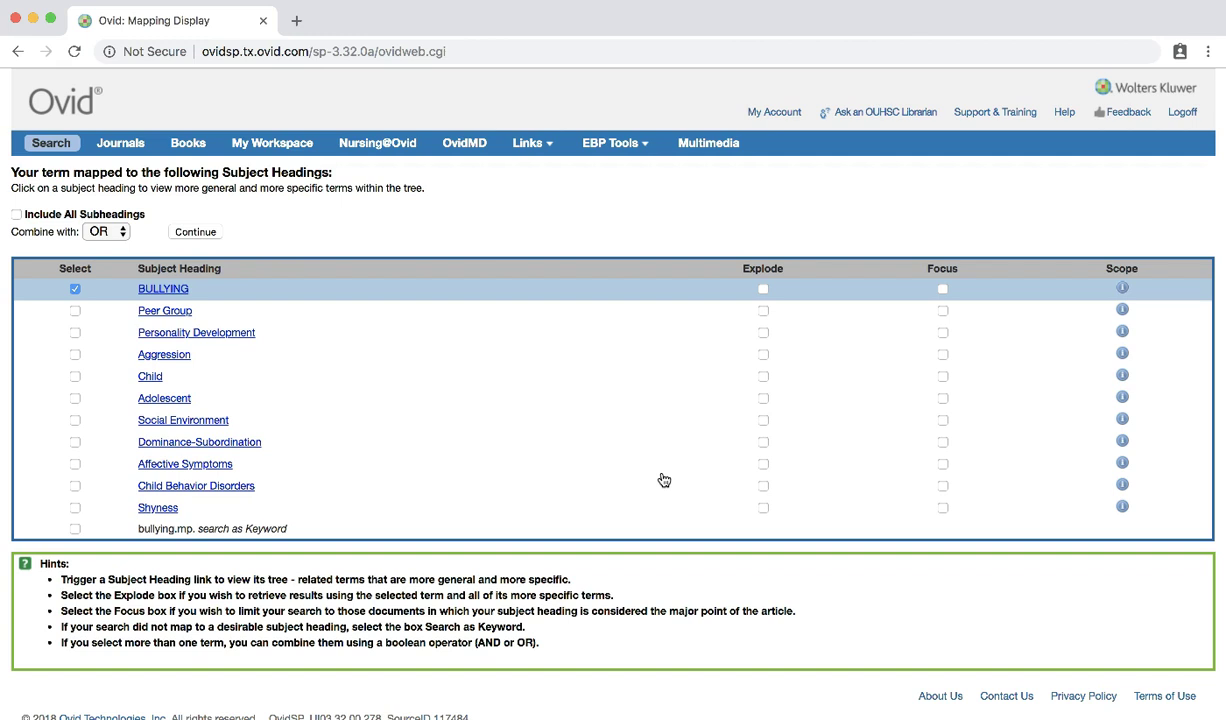
pyautogui.click(227, 290)
pyautogui.click(763, 290)
pyautogui.click(195, 231)
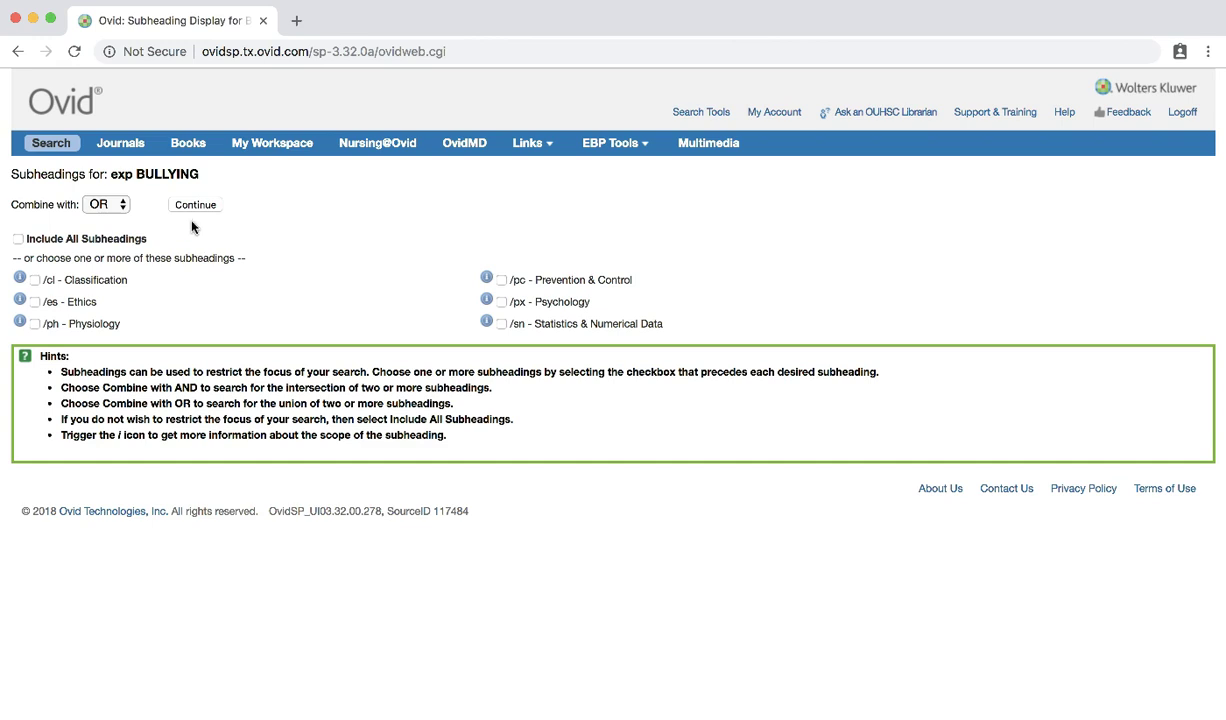
pyautogui.click(193, 208)
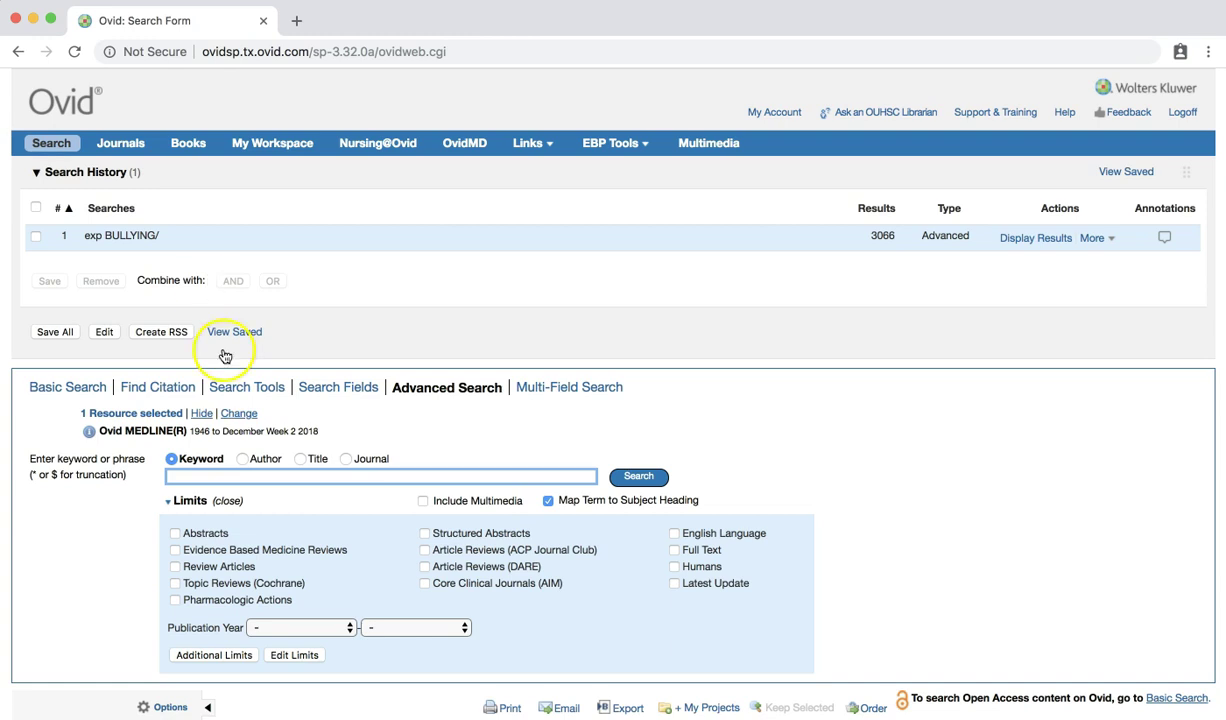
# - Map 'schools' to the exploded SCHOOLS heading and run it without subheadings (107913 results)
pyautogui.click(188, 476)
pyautogui.write('schools')
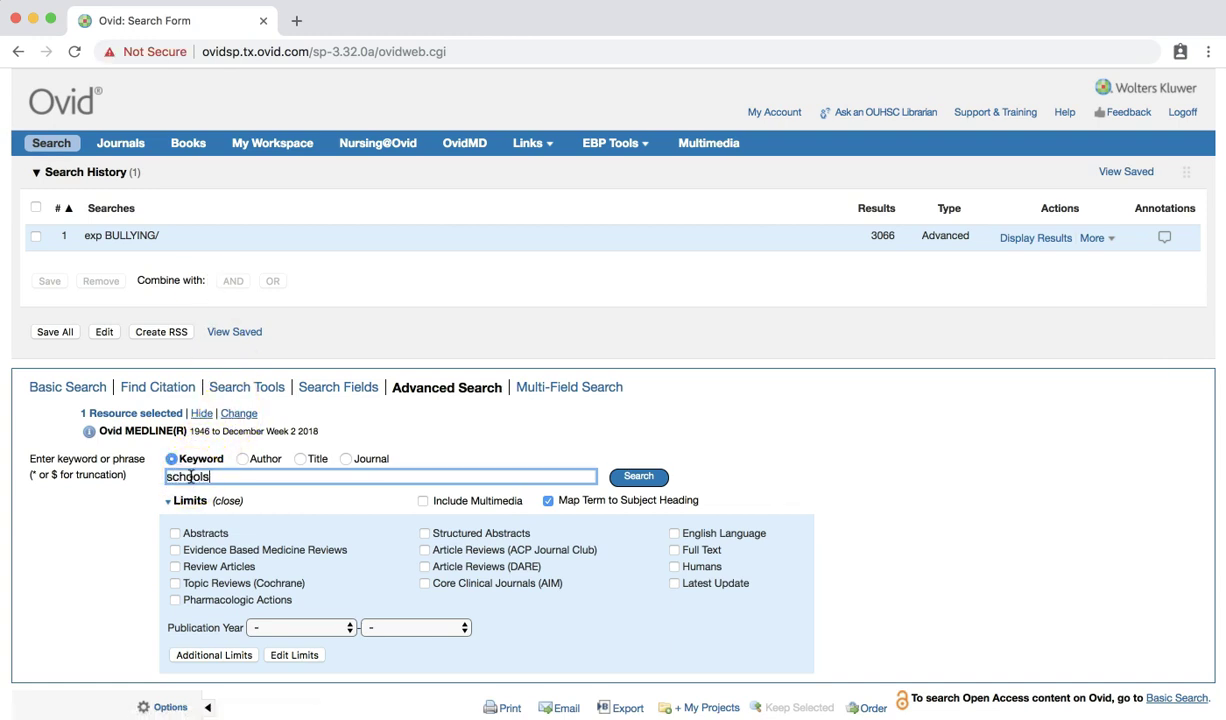
pyautogui.press('Return')
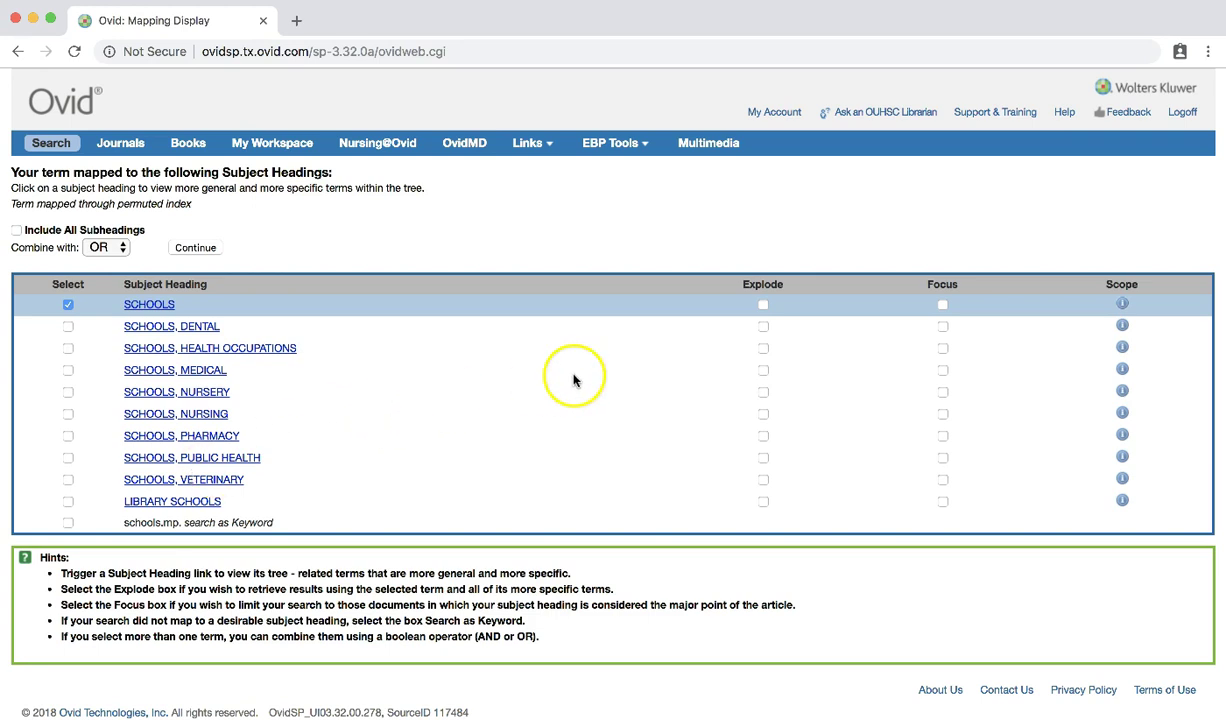
pyautogui.click(763, 304)
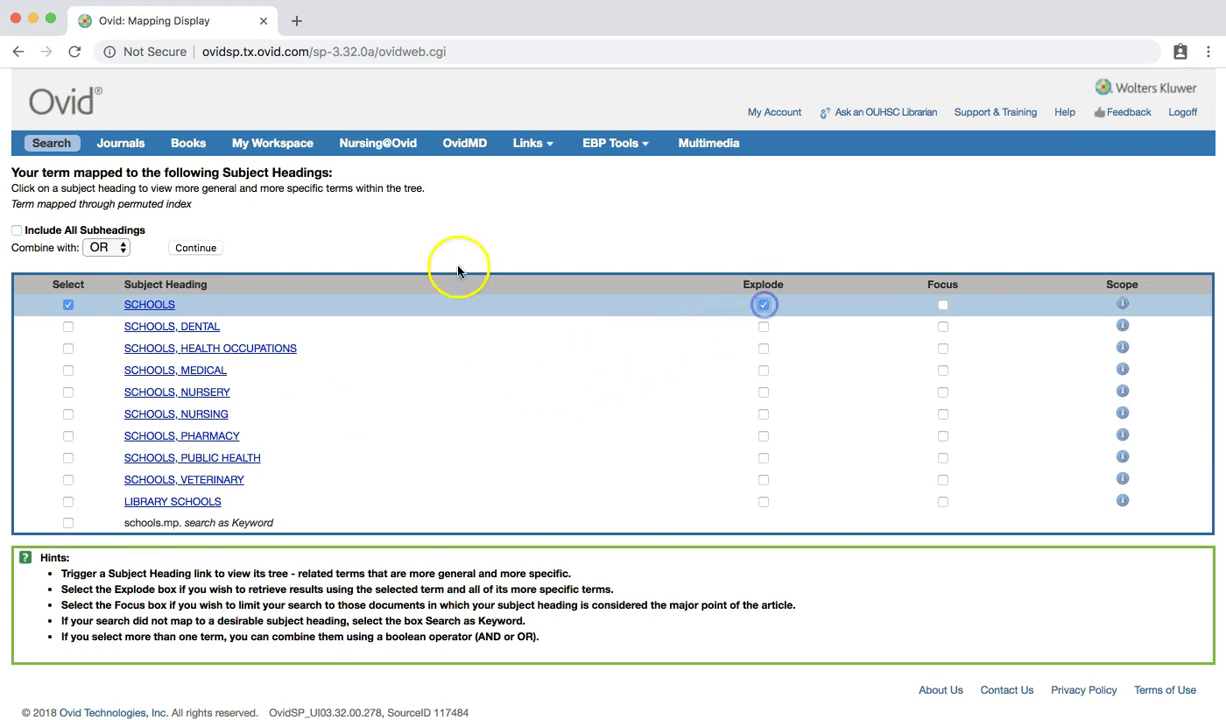
pyautogui.click(195, 248)
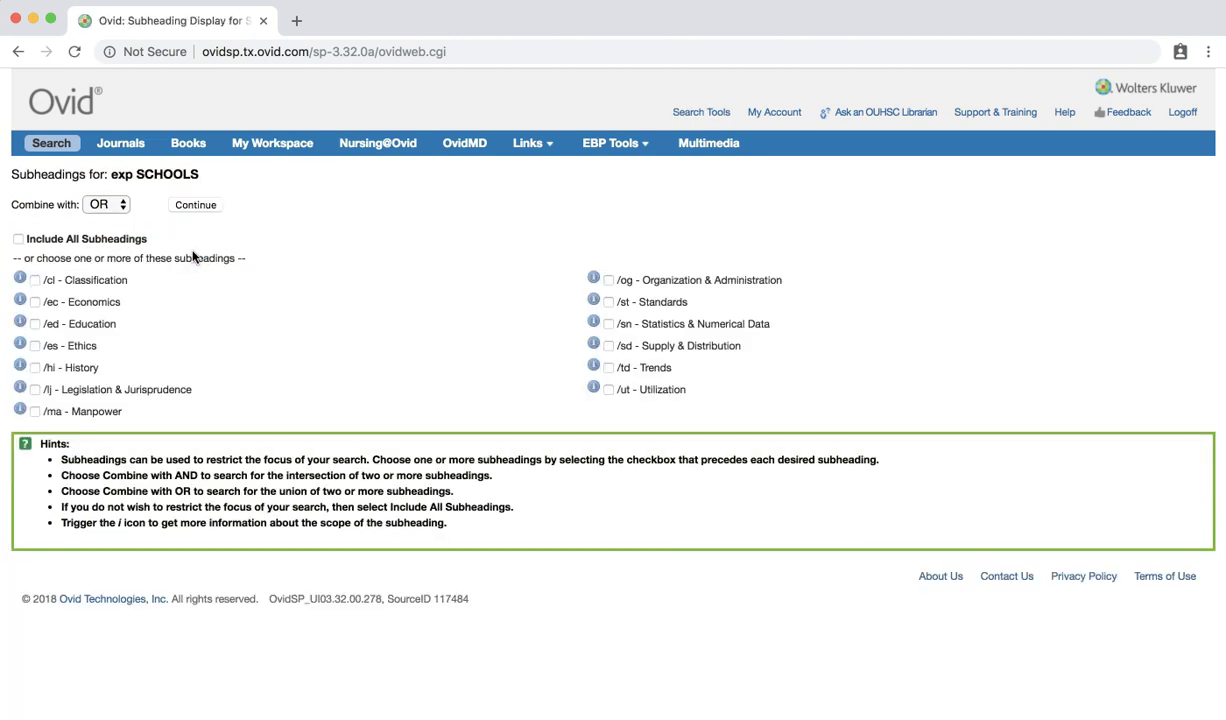
pyautogui.click(195, 204)
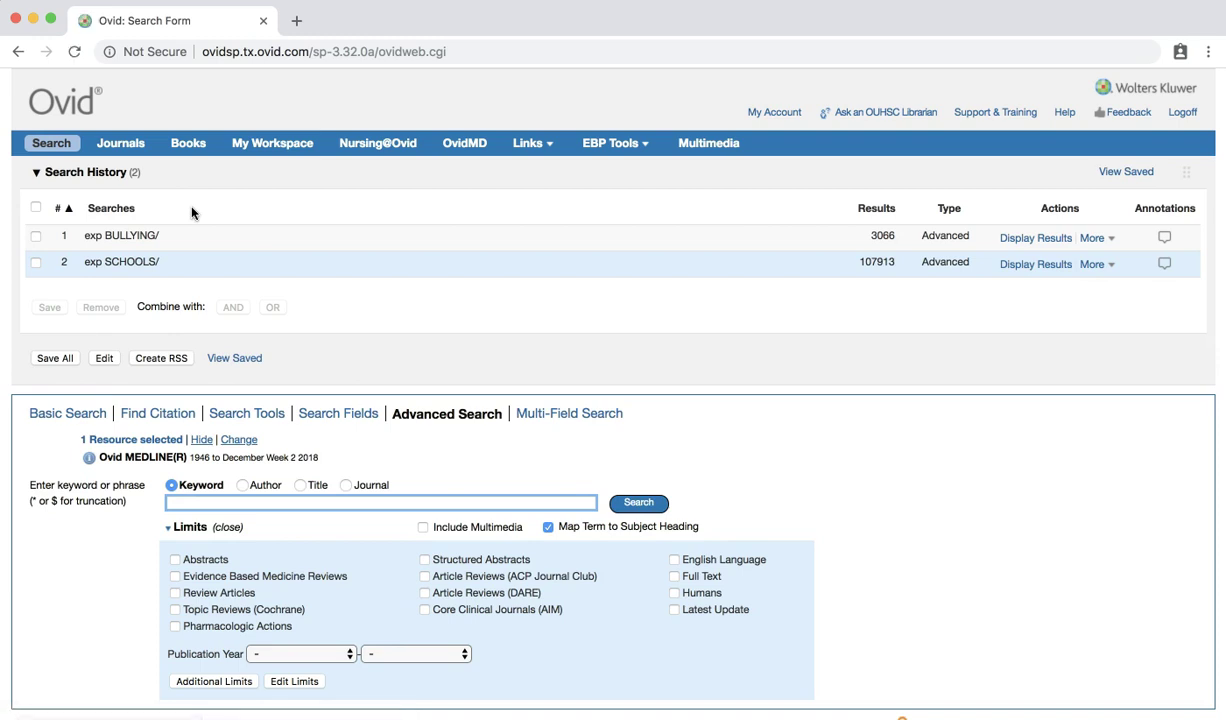
# - Map 'social interactions' to subject headings and read the Interpersonal Relations scope note
pyautogui.click(218, 500)
pyautogui.write('social interactiosn')
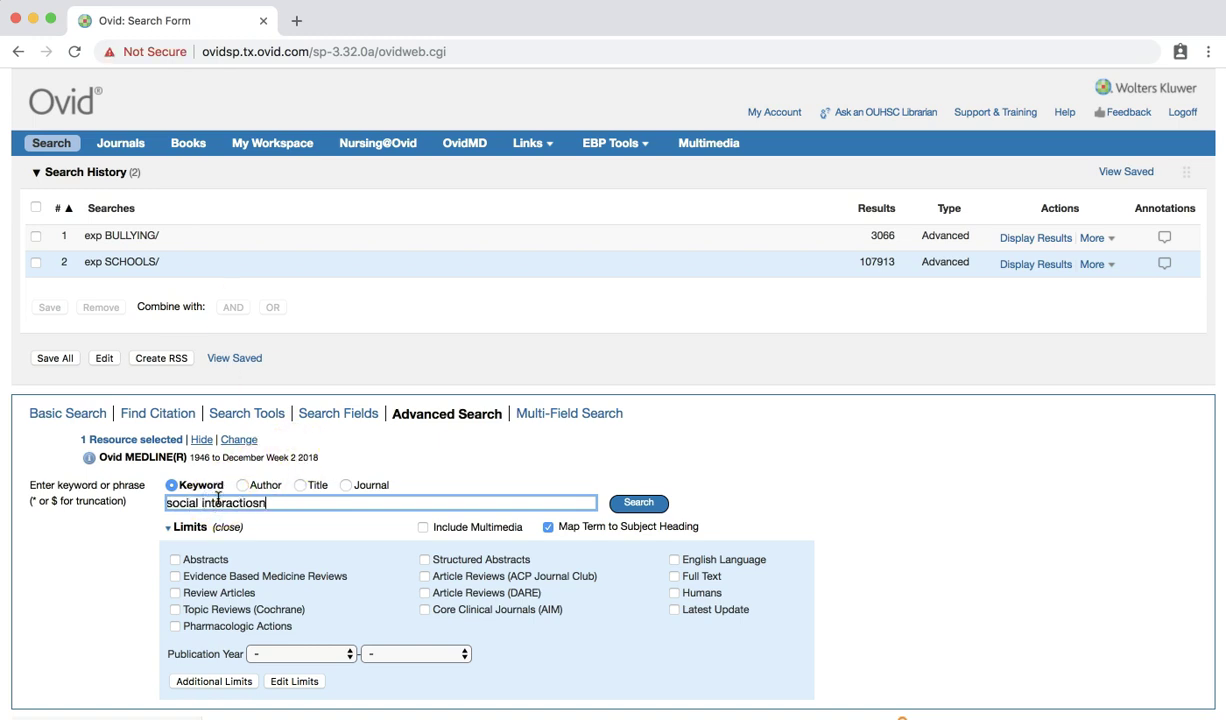
pyautogui.write('s')
pyautogui.press('Return')
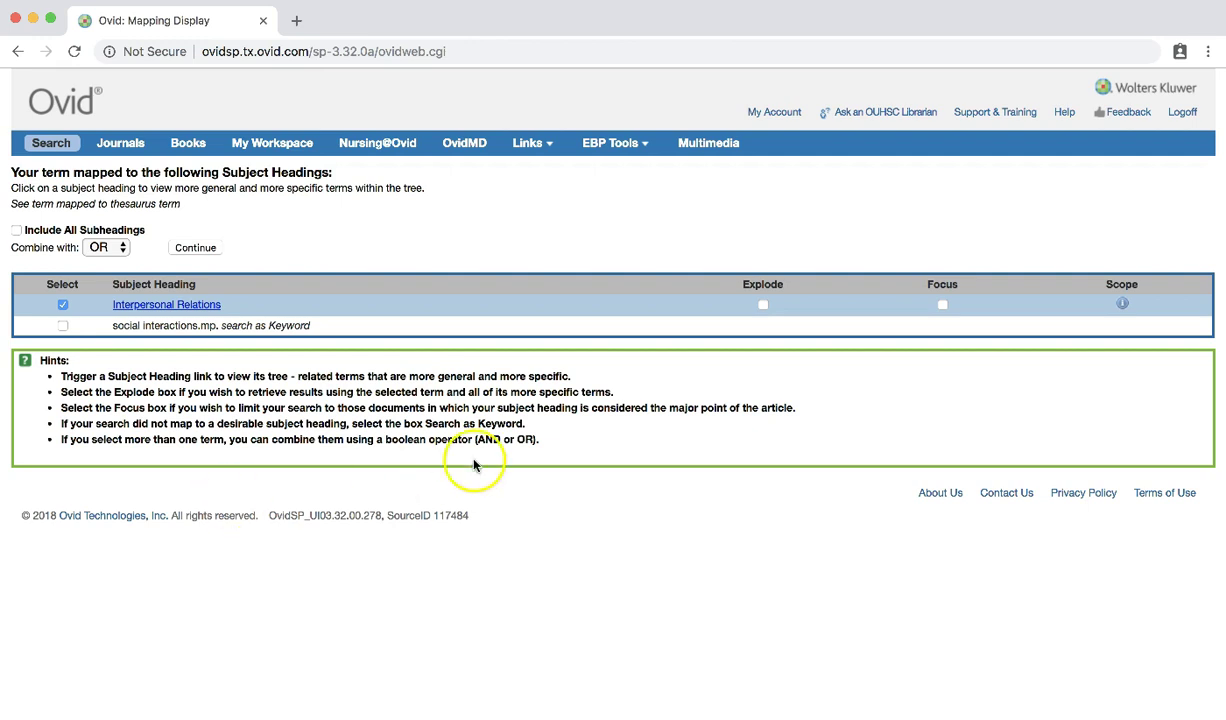
pyautogui.click(1121, 304)
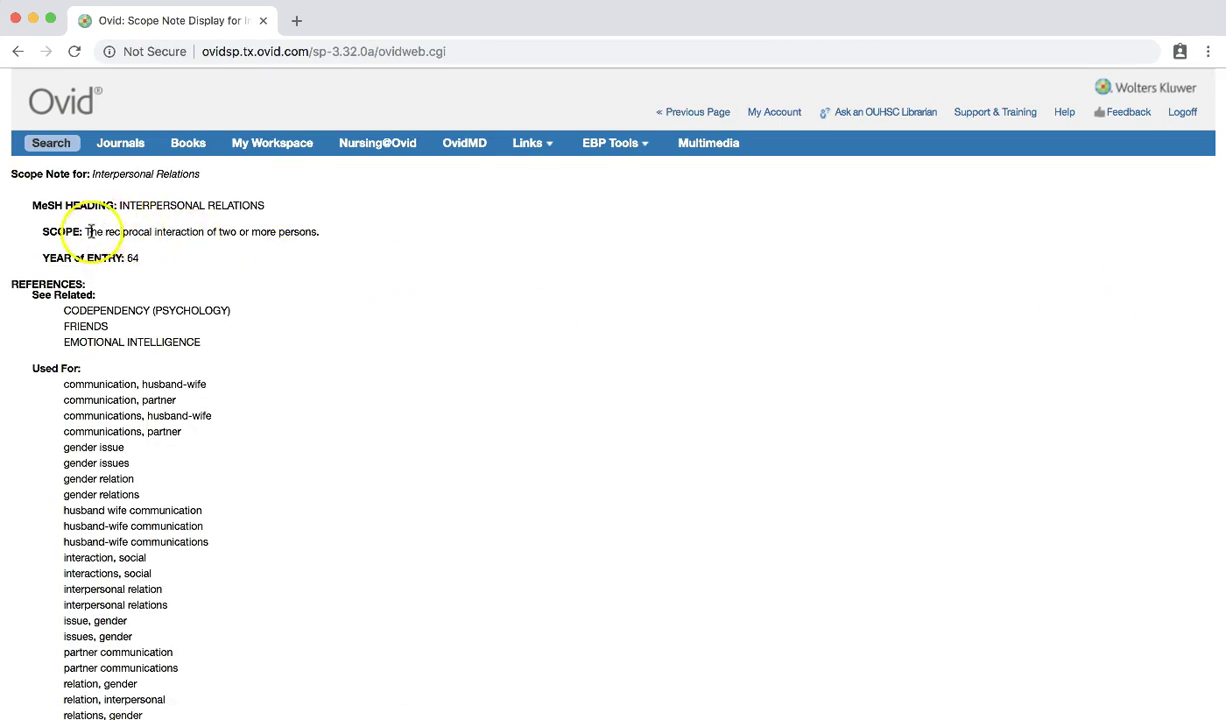
pyautogui.moveTo(87, 232); pyautogui.dragTo(326, 248)
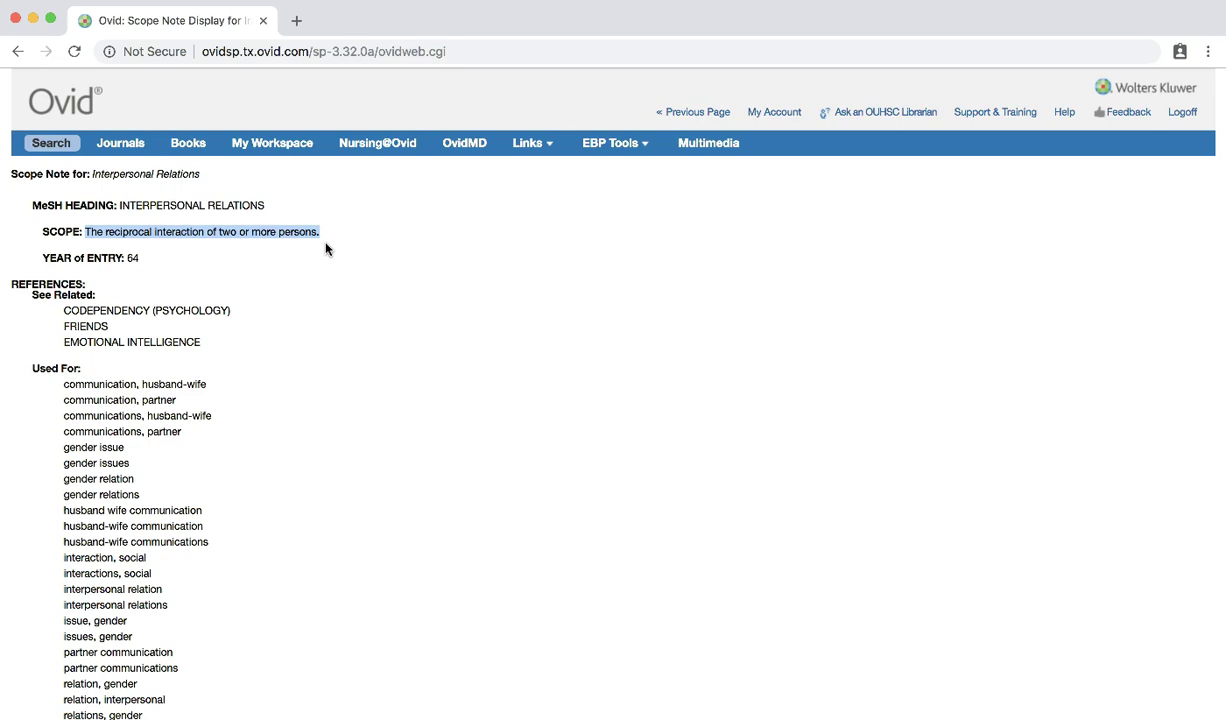
pyautogui.click(18, 51)
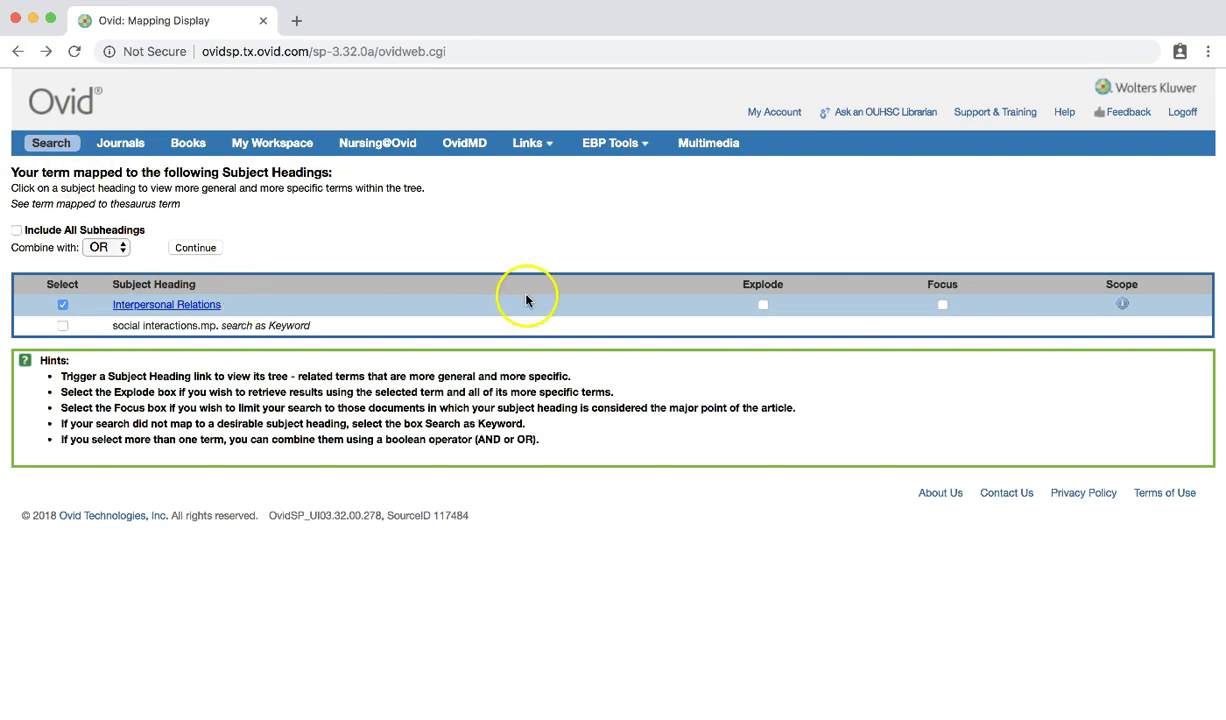
# - Run the exploded Interpersonal Relations heading without subheadings (307425 results)
pyautogui.click(764, 306)
pyautogui.click(208, 248)
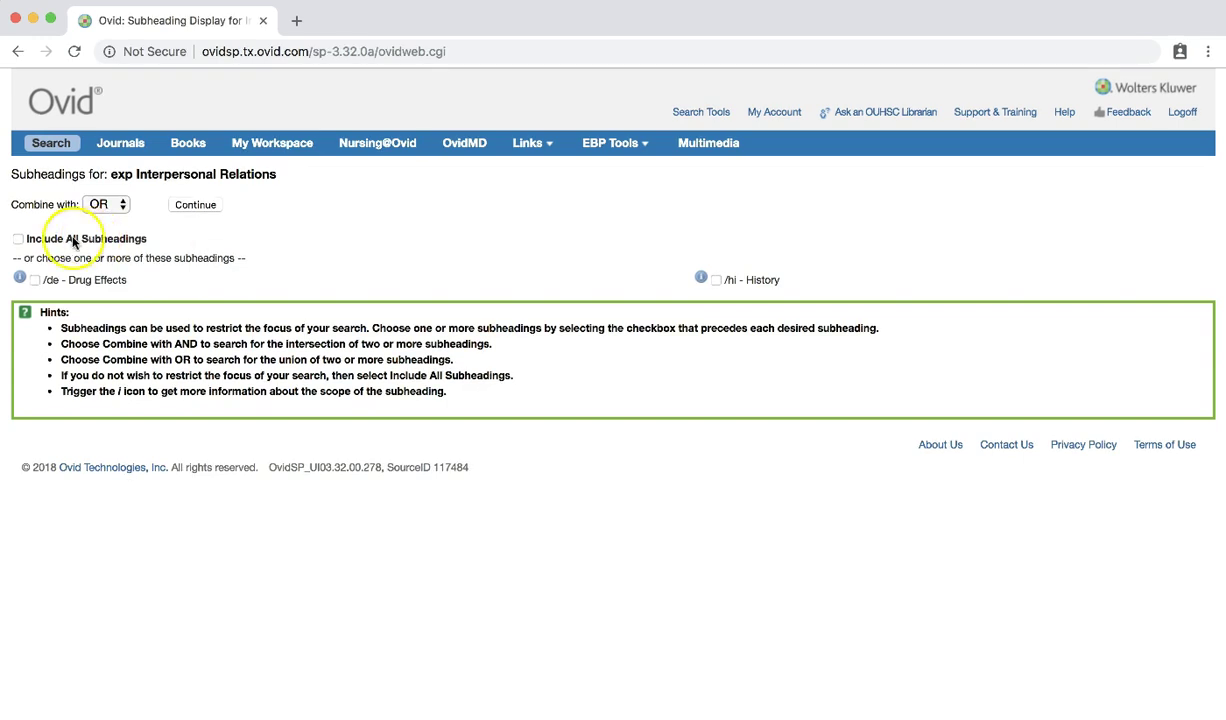
pyautogui.click(190, 205)
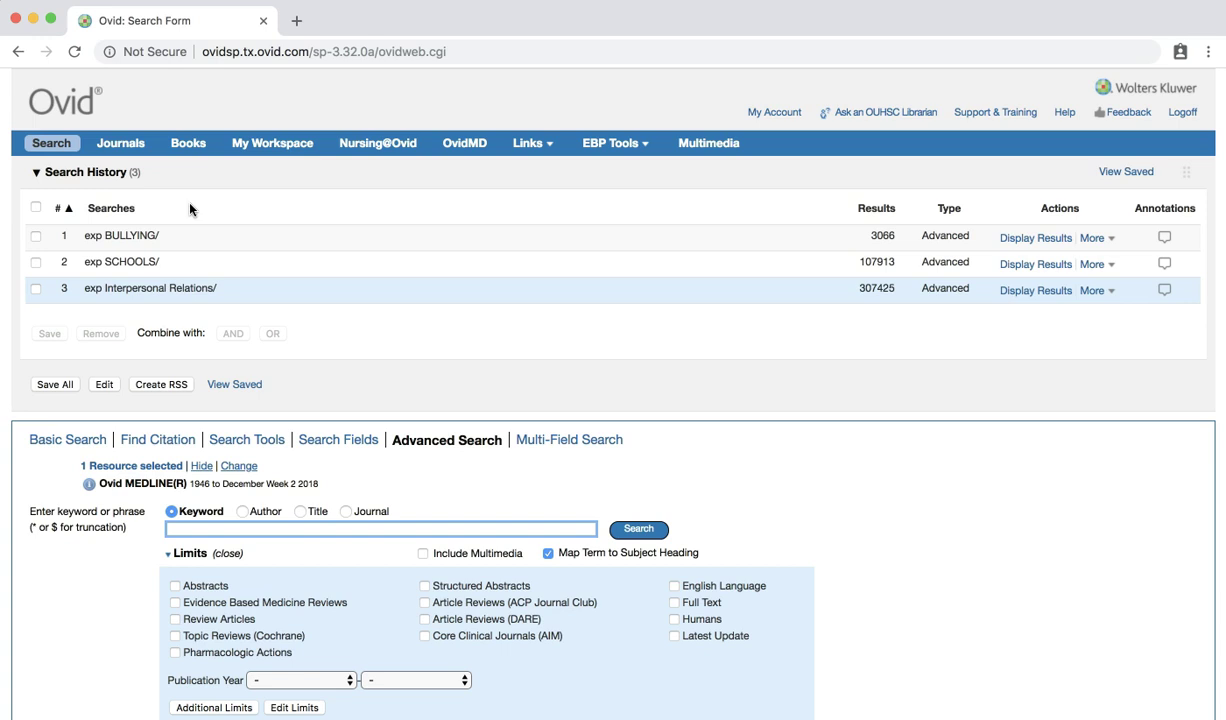
# - Combine searches 1, 2 and 3 with AND, giving 119 results
pyautogui.click(35, 236)
pyautogui.click(35, 262)
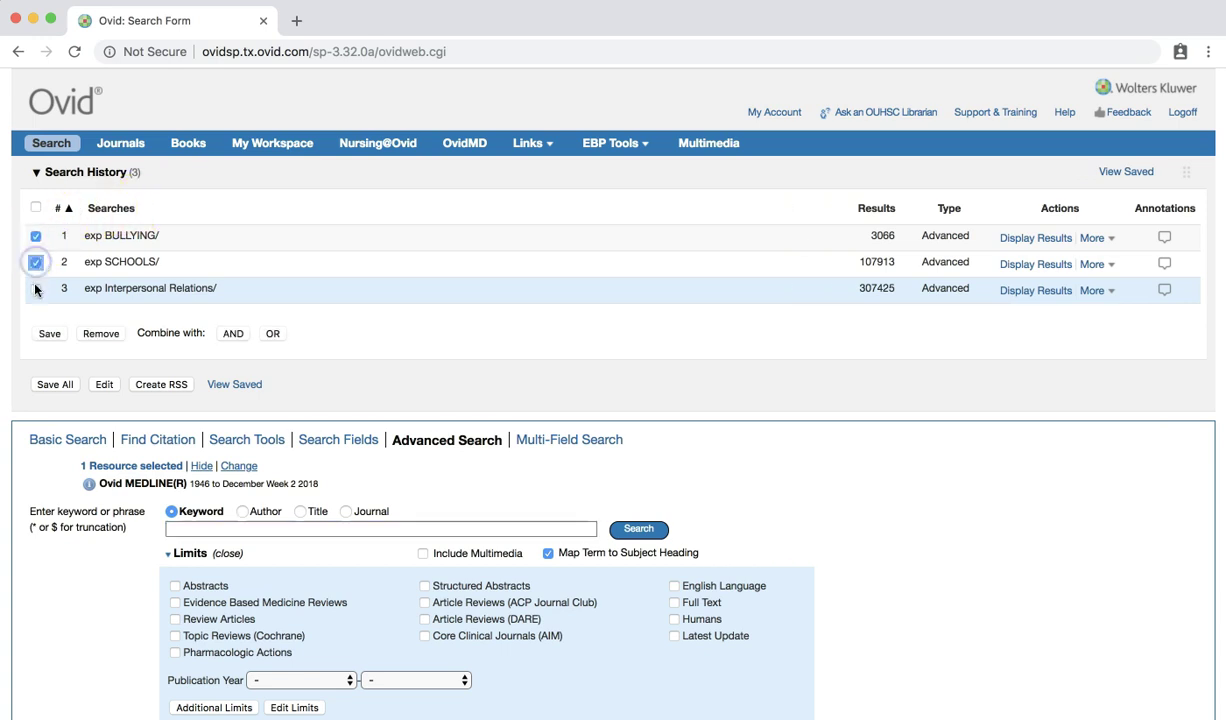
pyautogui.click(35, 289)
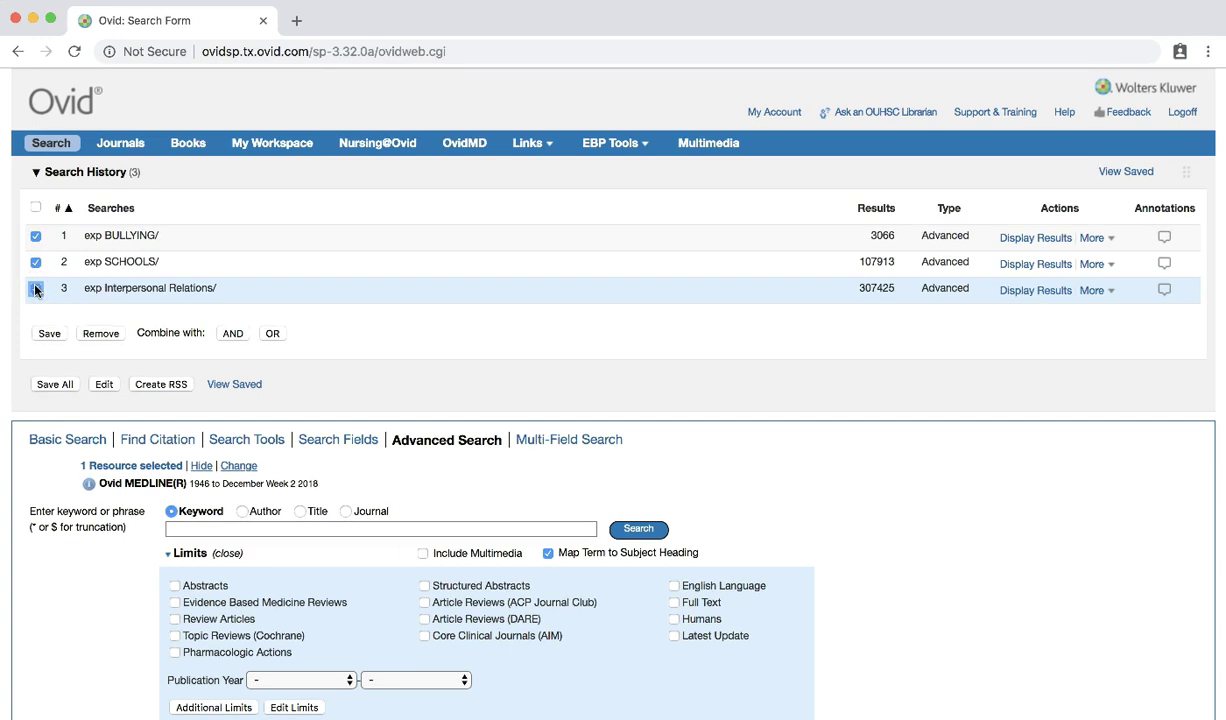
pyautogui.click(231, 334)
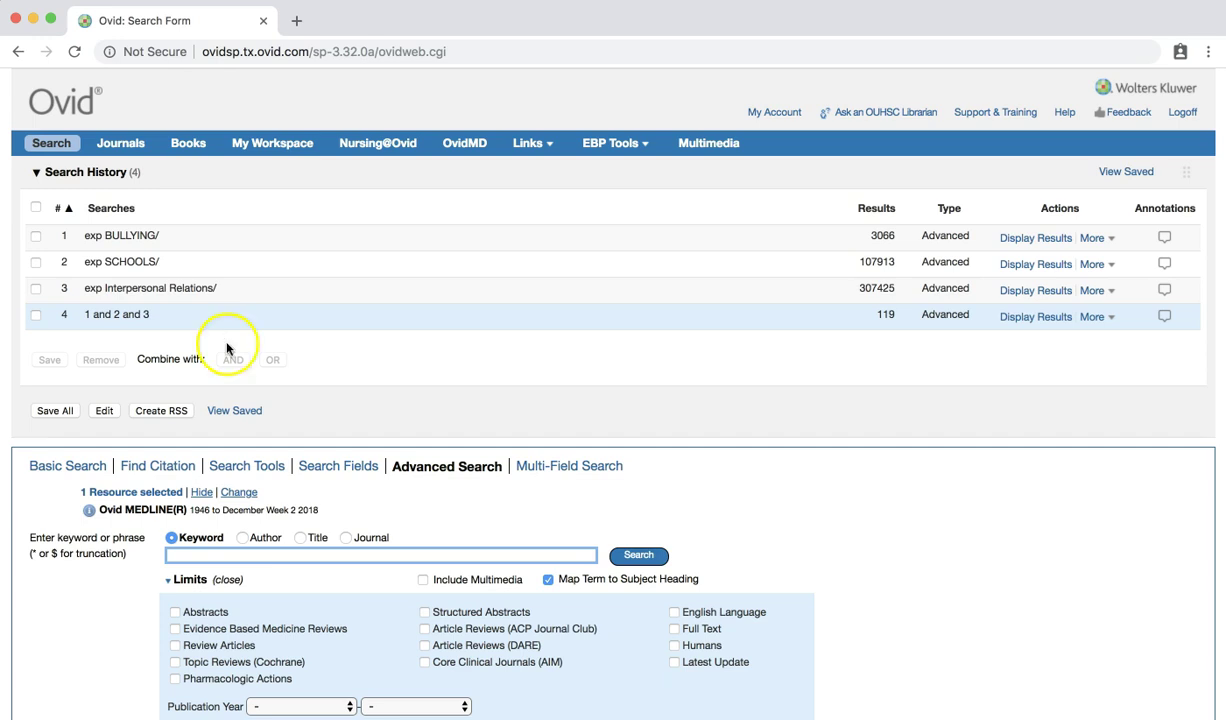
# - Add a Qualitative Research subject heading search as search 5 (42558 results)
pyautogui.click(192, 555)
pyautogui.write('qualita')
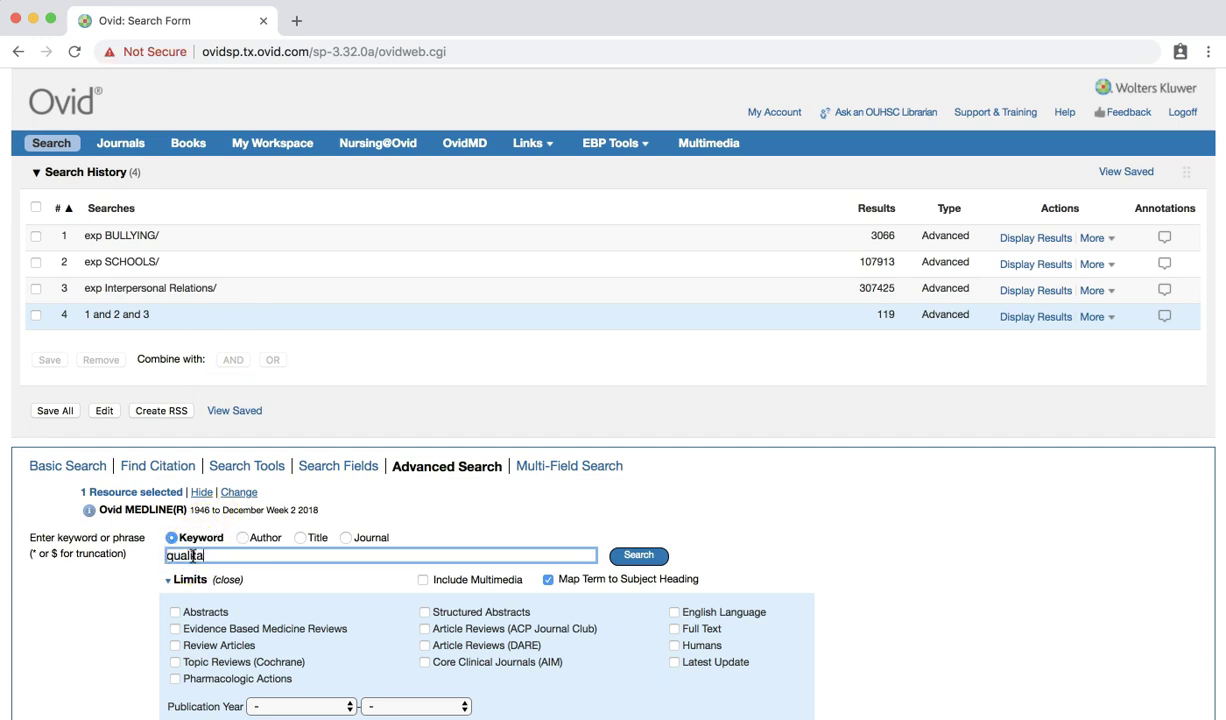
pyautogui.write('tive research')
pyautogui.press('Return')
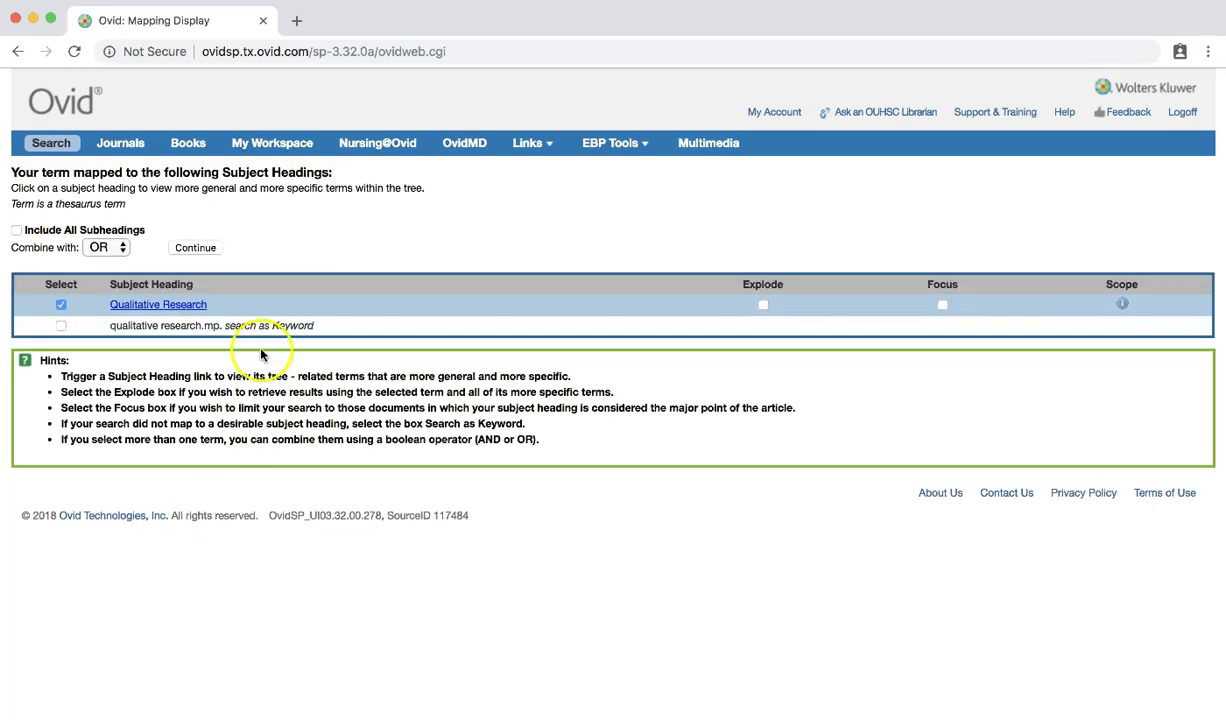
pyautogui.click(190, 247)
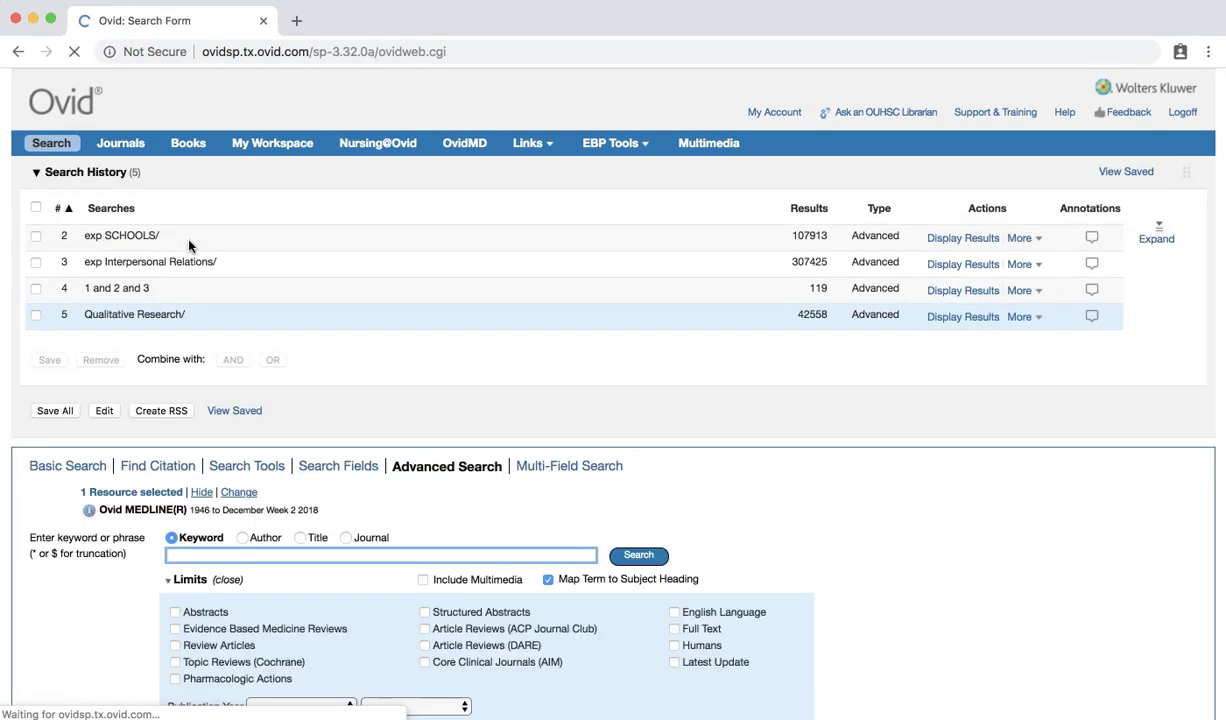
# - Combine searches 4 and 5 with AND, giving 1 result
pyautogui.click(35, 313)
pyautogui.click(35, 289)
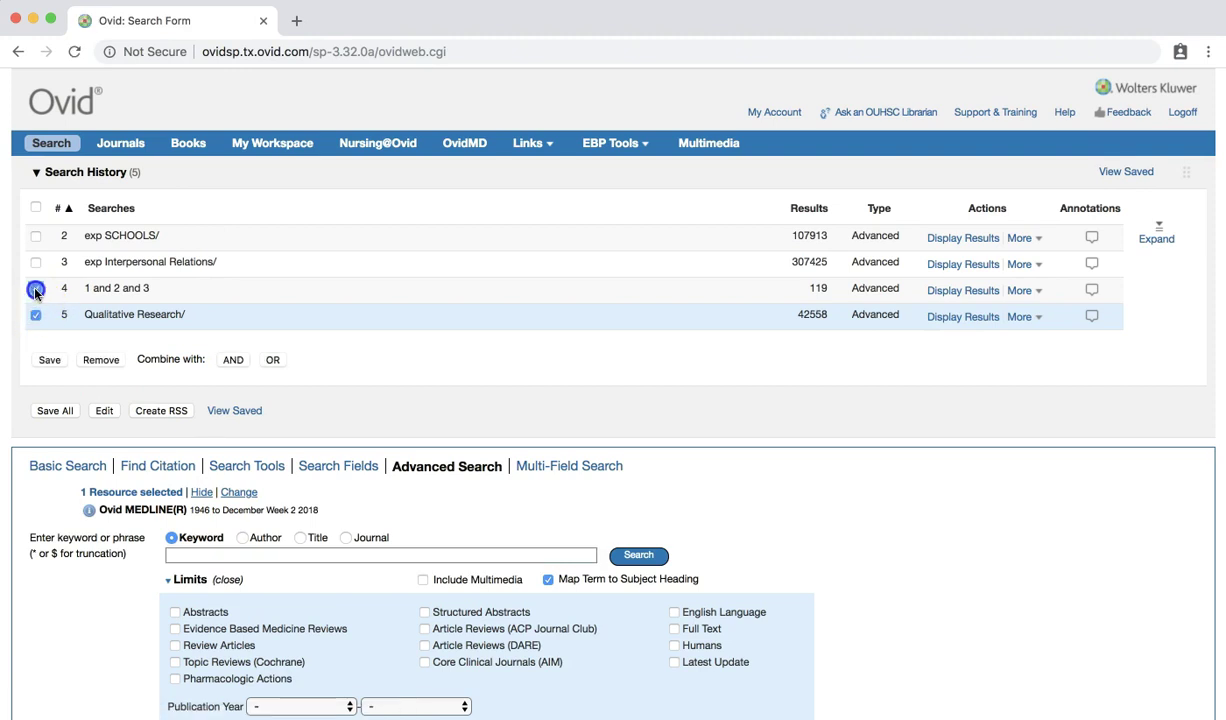
pyautogui.click(230, 360)
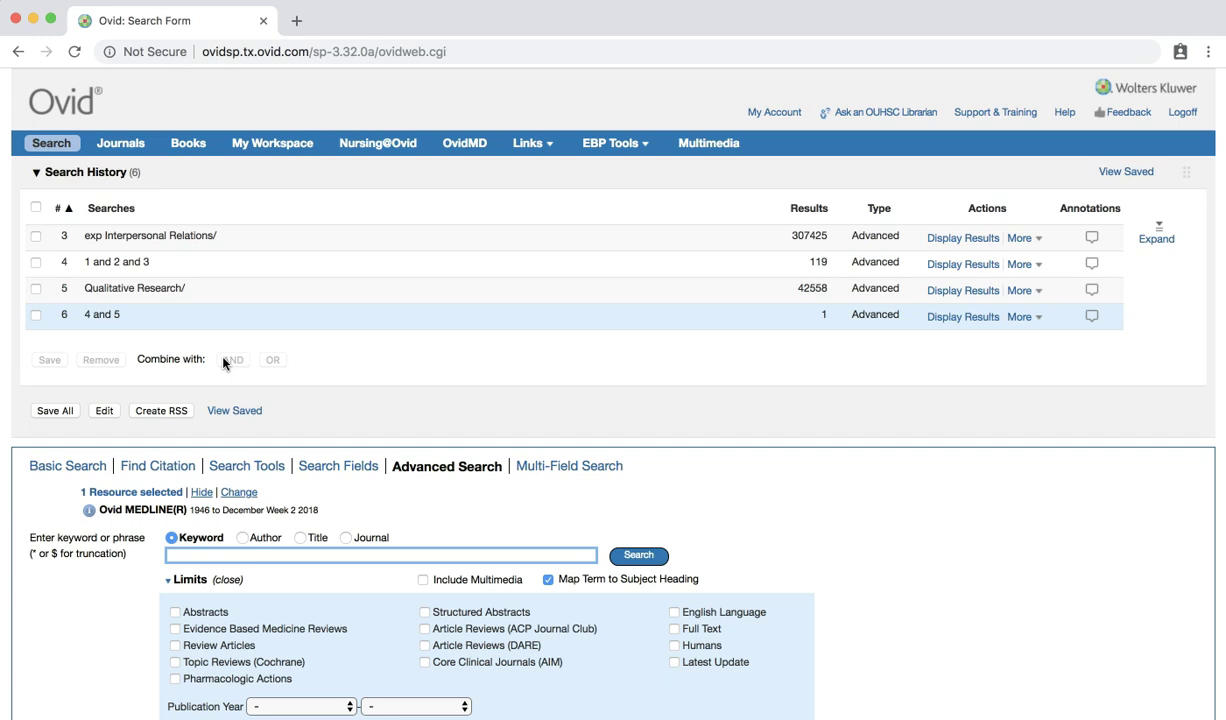
# - Open Additional Limits and pick search 4 (1 and 2 and 3) as the set to limit
pyautogui.scroll(-5, 223, 363)
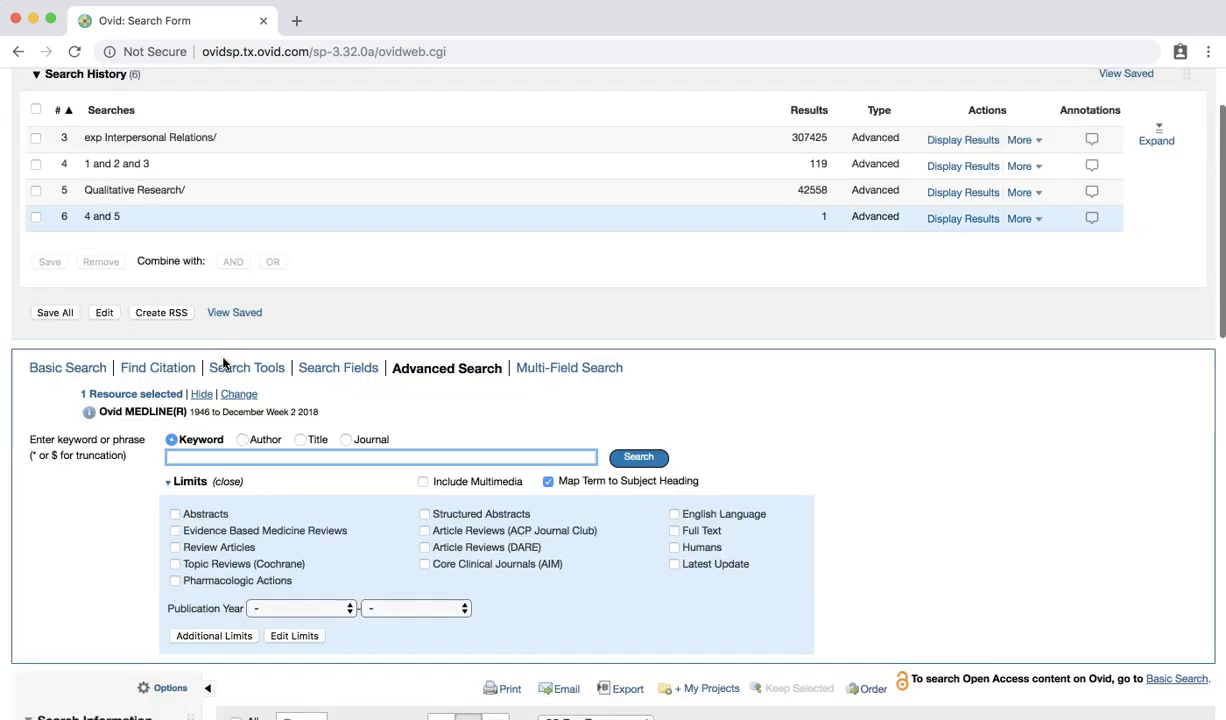
pyautogui.click(213, 493)
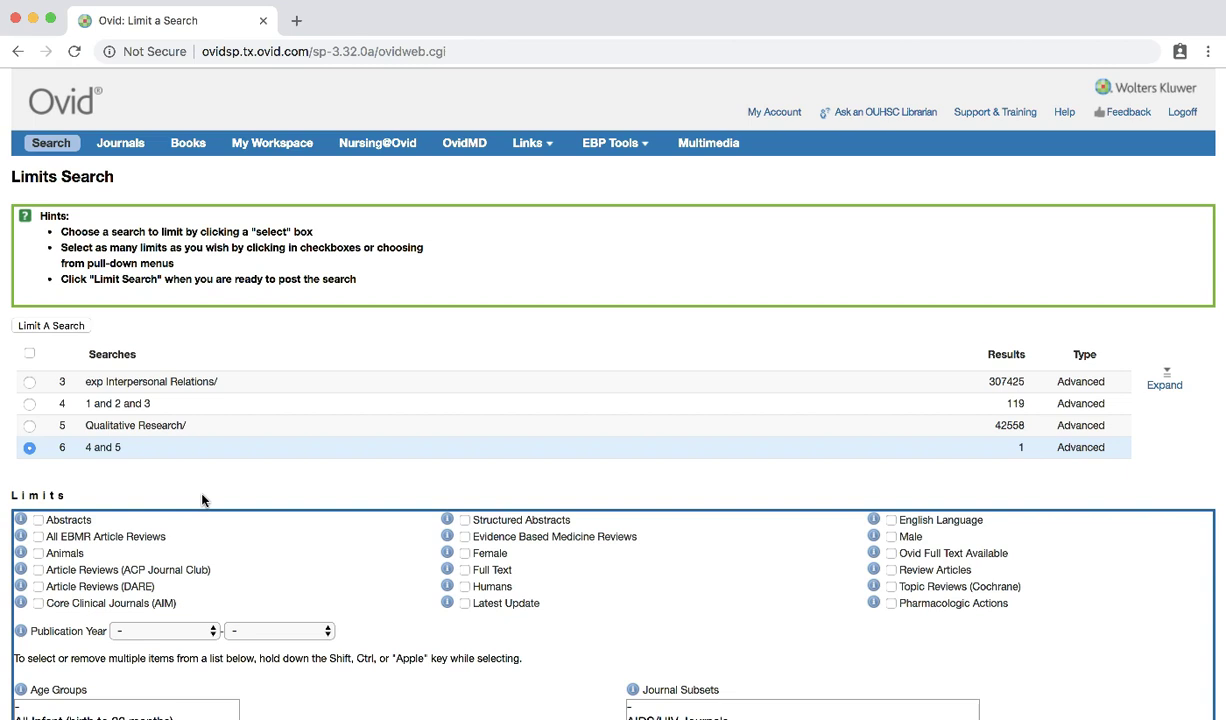
pyautogui.click(29, 404)
# - Select the three Qualitative filters in the Clinical Queries list
pyautogui.scroll(-8, 29, 408)
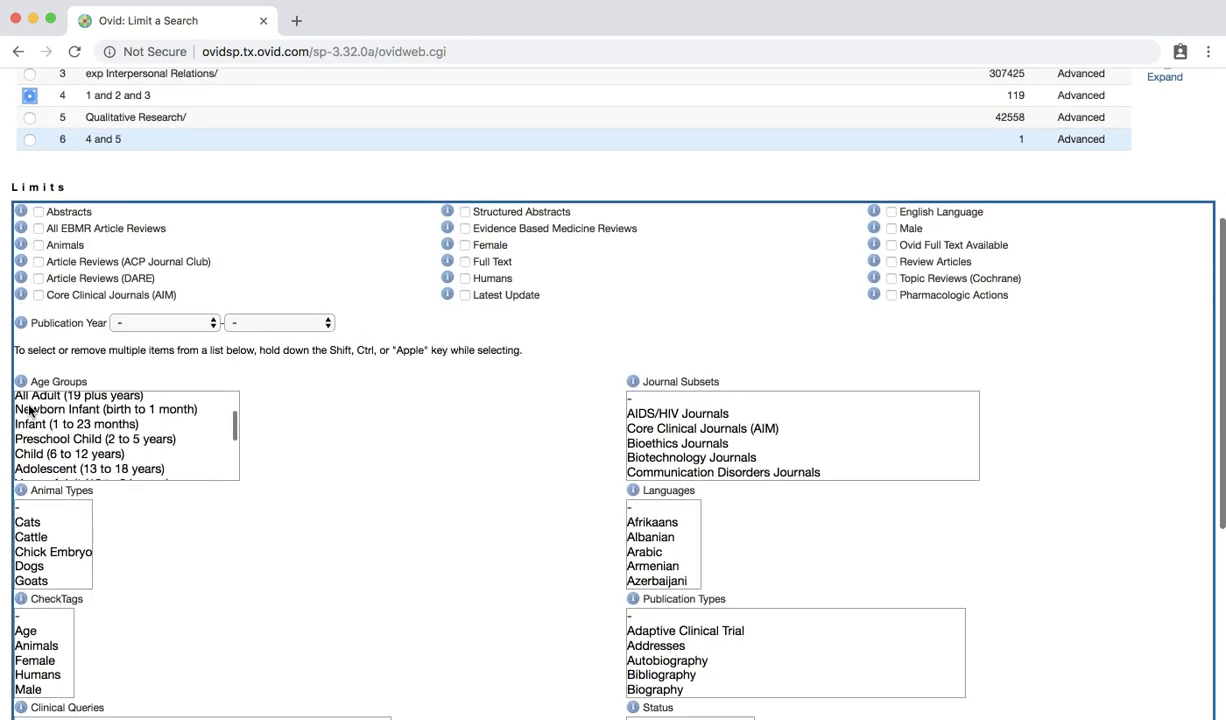
pyautogui.scroll(-2, 205, 561)
pyautogui.scroll(-2, 205, 561)
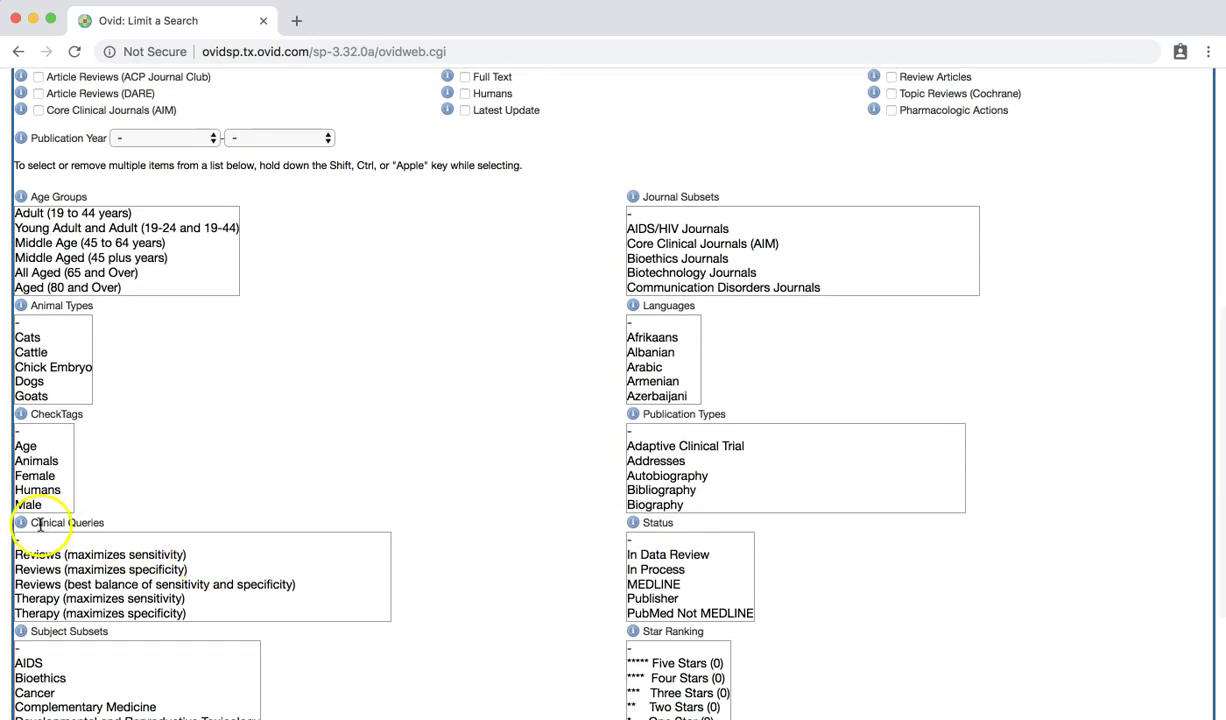
pyautogui.moveTo(31, 523); pyautogui.dragTo(120, 530)
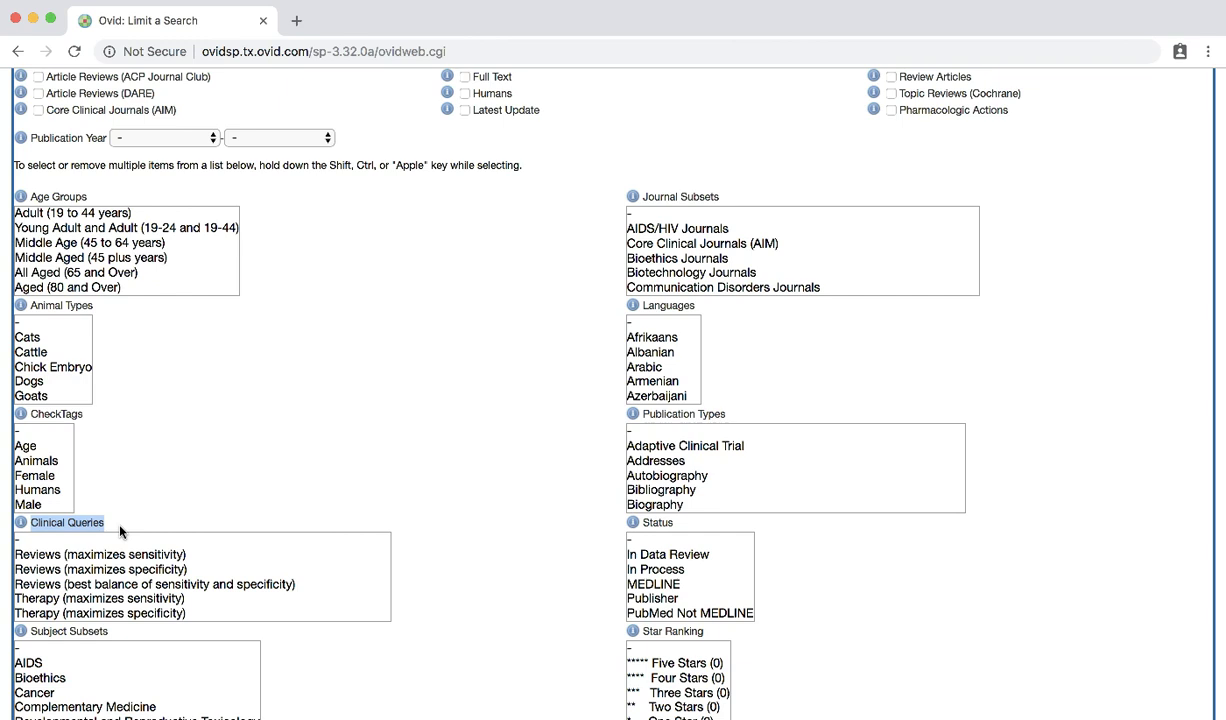
pyautogui.scroll(-5, 135, 566)
pyautogui.scroll(-5, 135, 566)
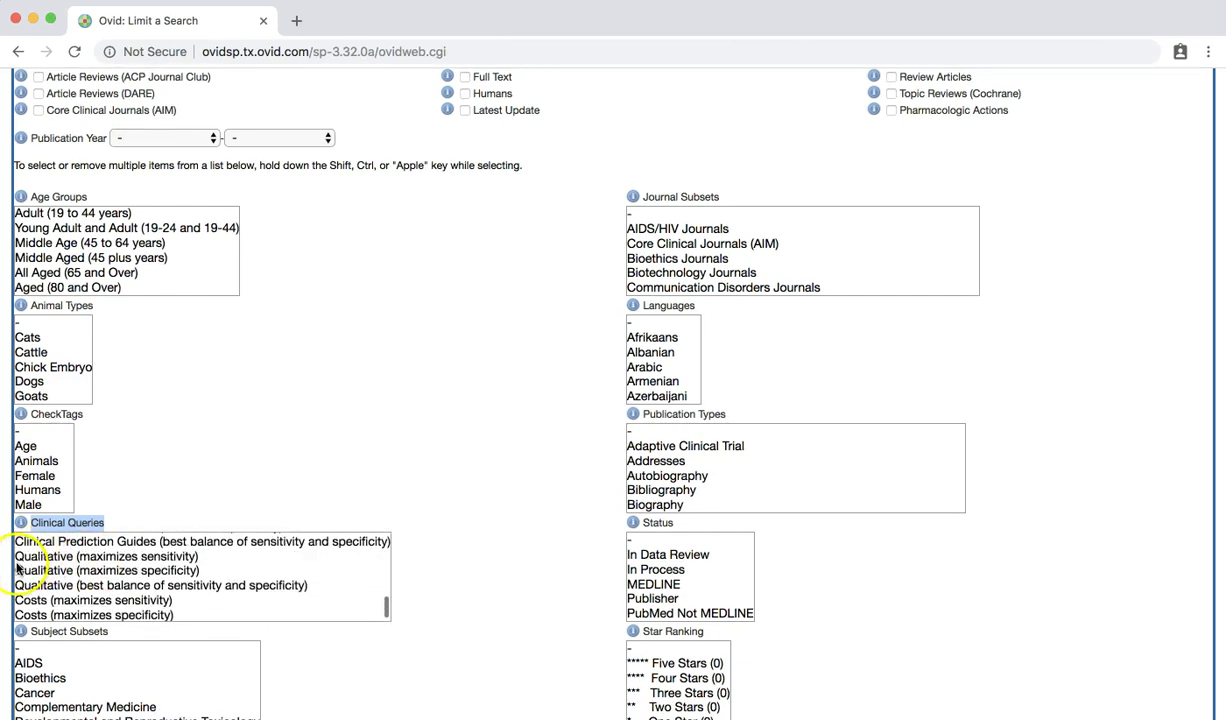
pyautogui.moveTo(60, 557); pyautogui.dragTo(215, 592)
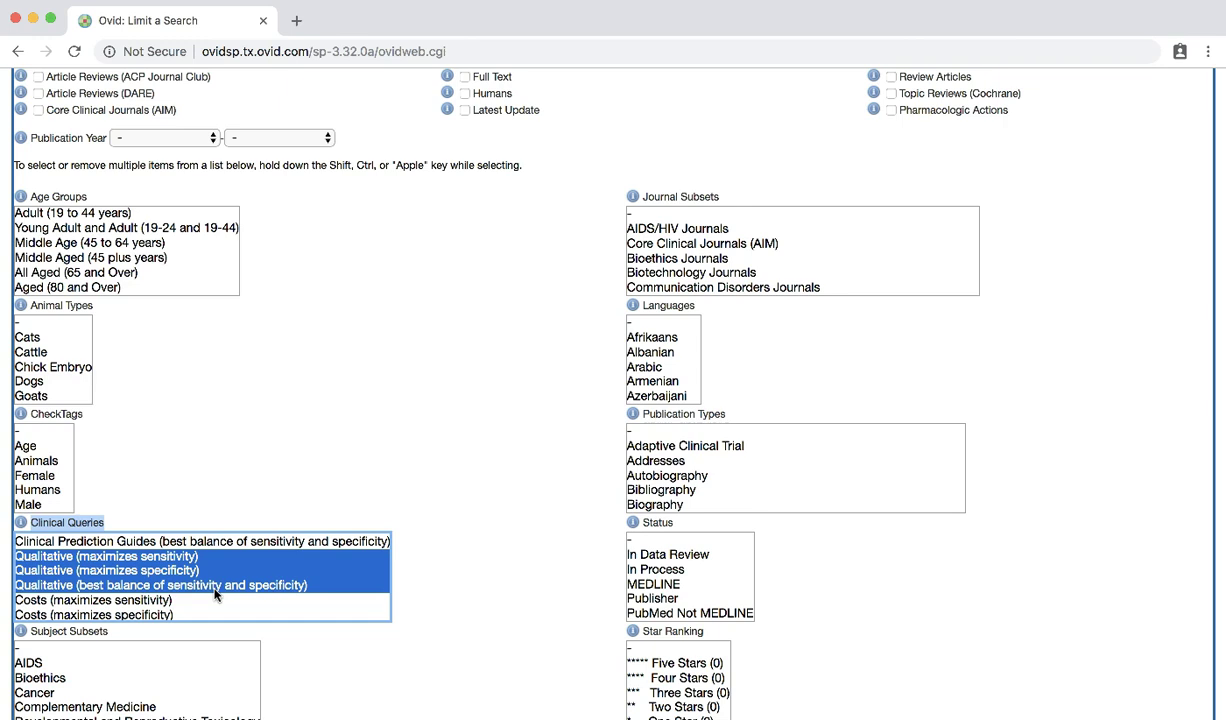
# - Limit search 4 to Qualitative (best balance of sensitivity and specificity) only, giving 33 results
pyautogui.click(181, 584)
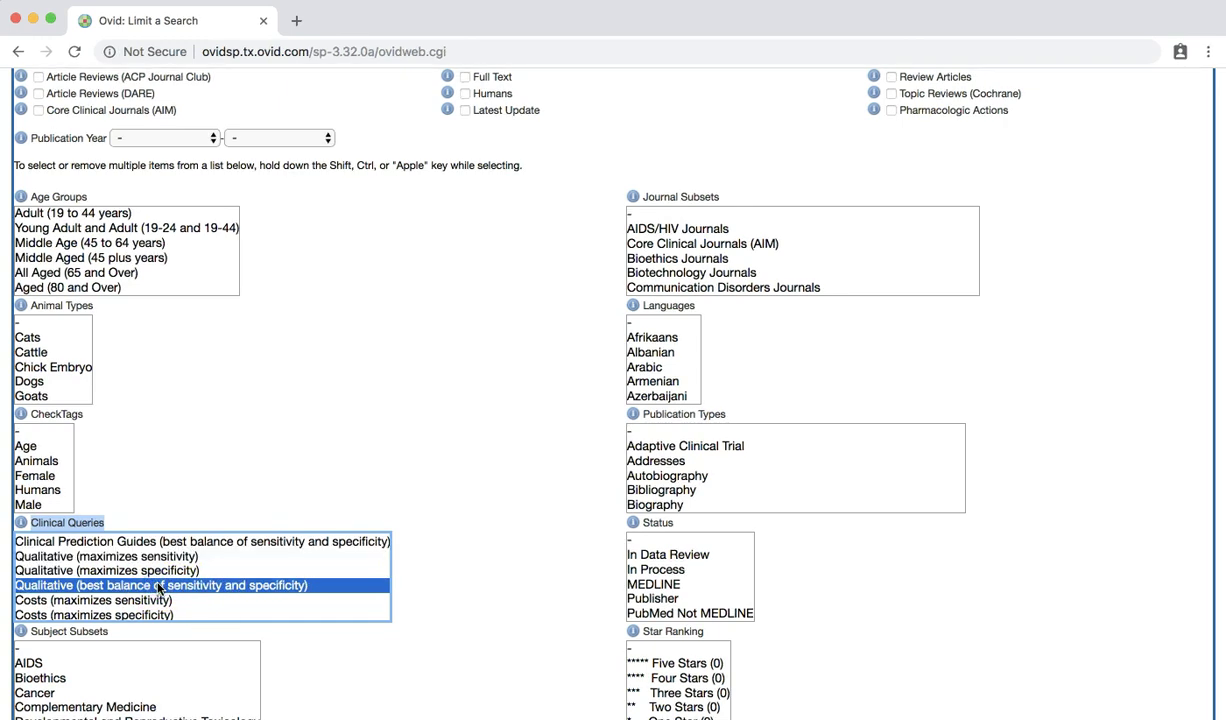
pyautogui.scroll(2, 158, 587)
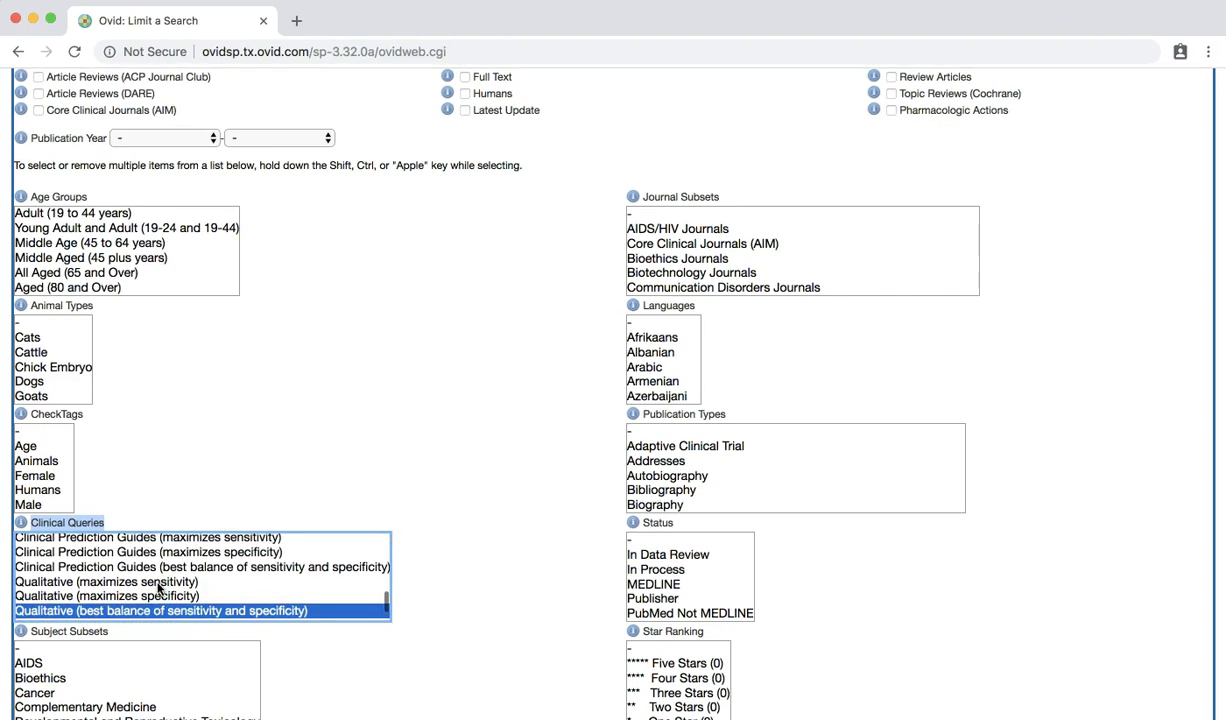
pyautogui.scroll(5, 158, 587)
pyautogui.click(75, 153)
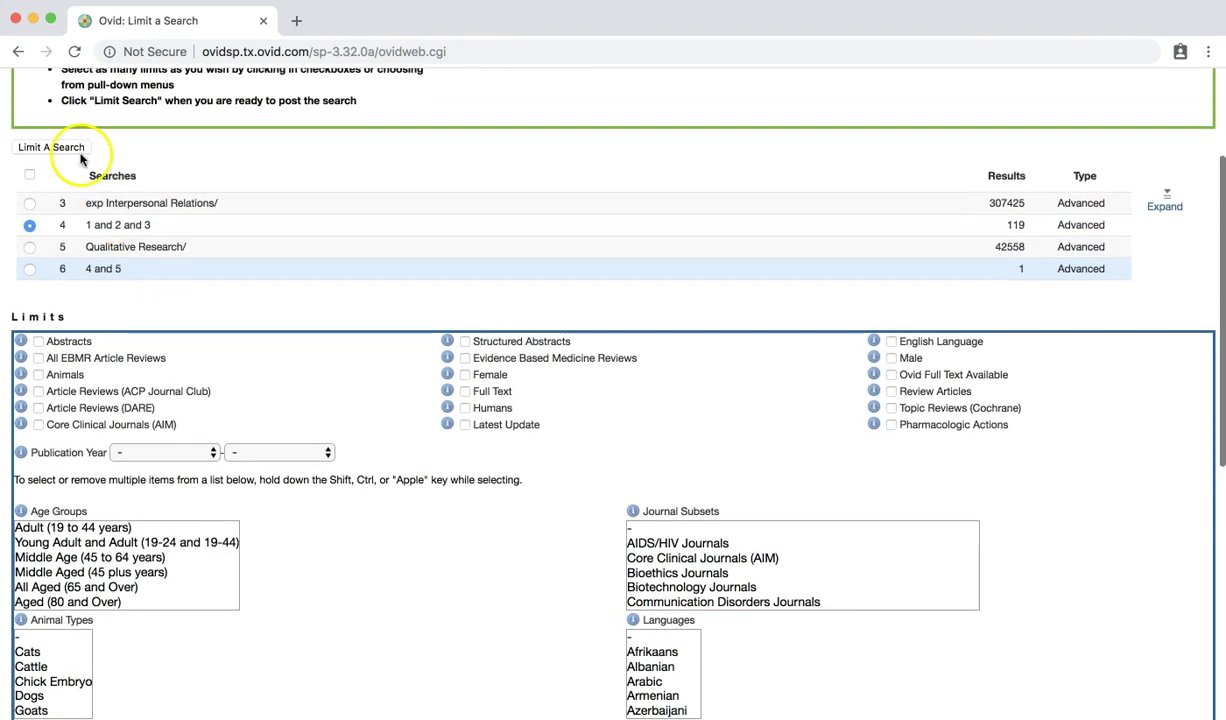